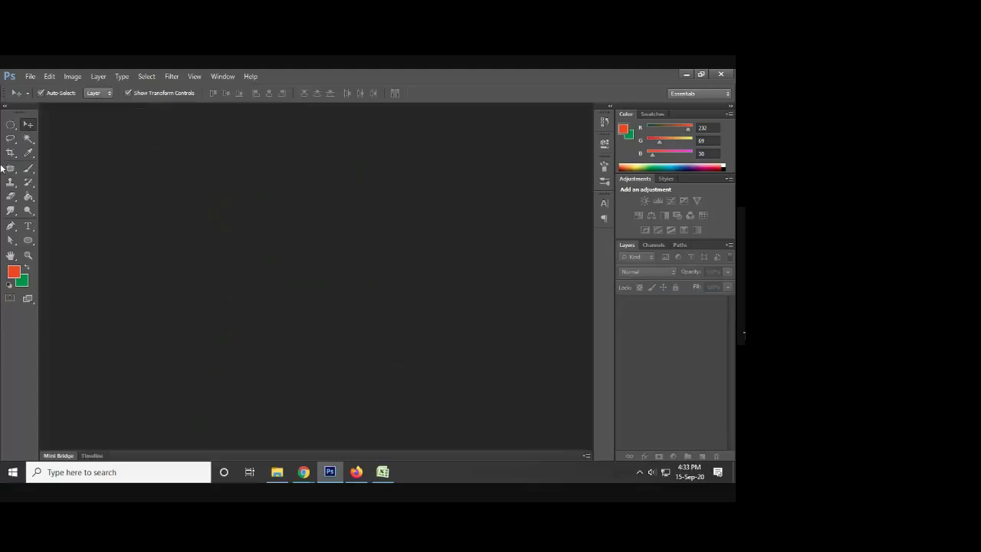
- Create a 1200 × 800 px, 72 ppi white document and add an empty Layer 1
click(30, 76)
click(39, 88)
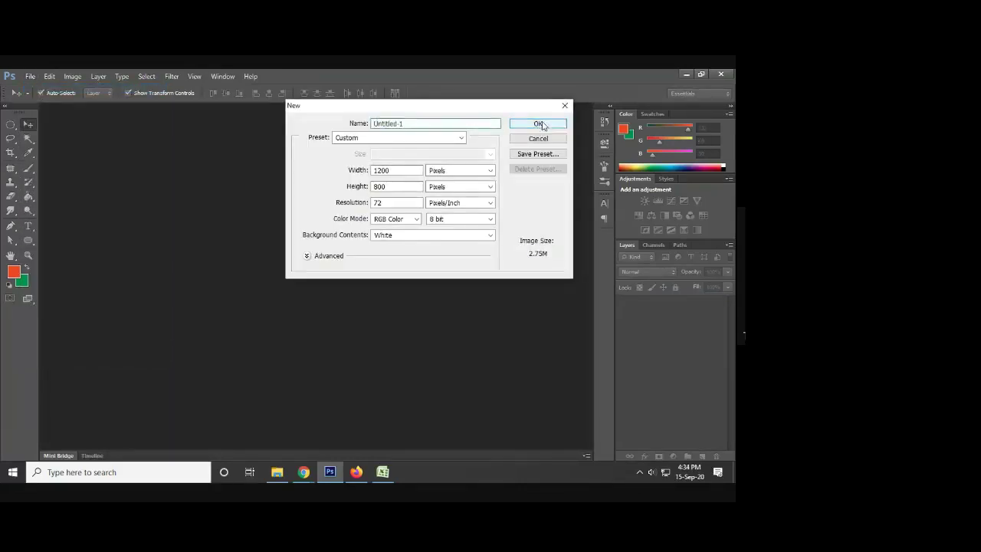
click(538, 124)
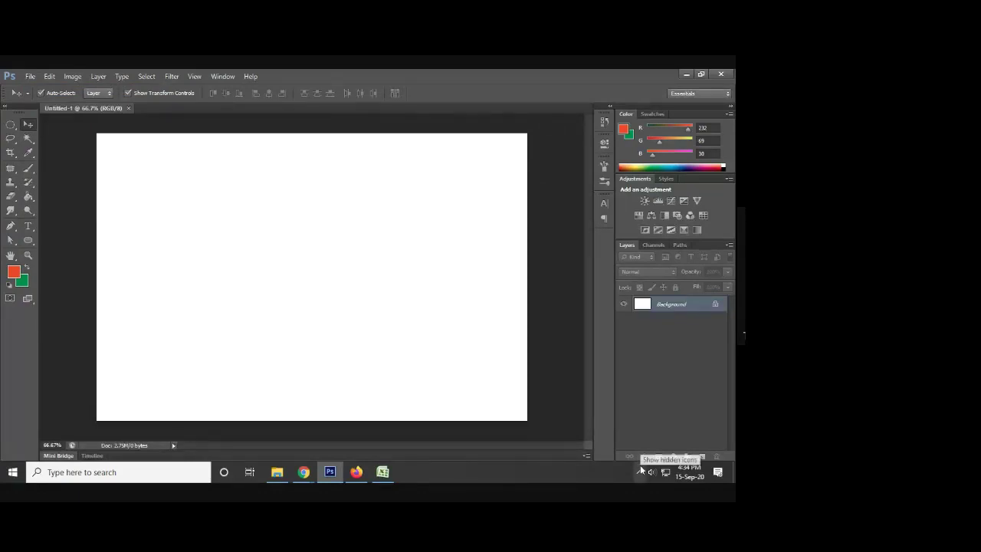
click(702, 456)
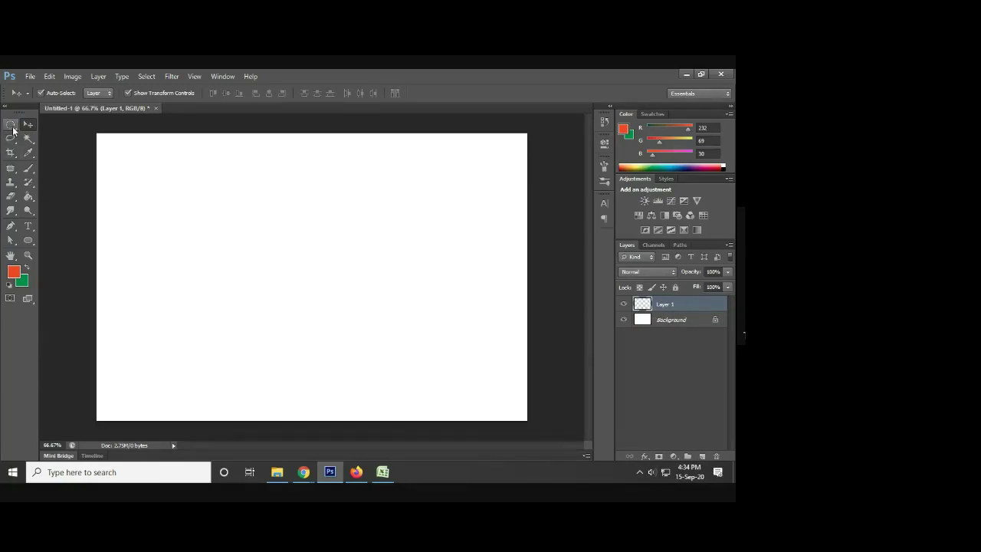
- Paint a small orange-red circle near the canvas's left on Layer 1, then add empty Layer 2
click(10, 124)
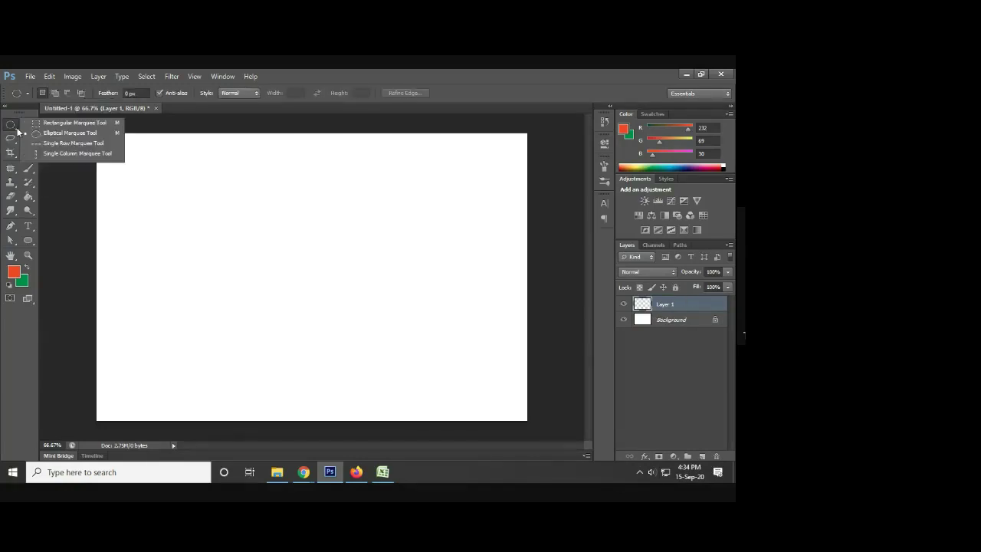
click(59, 133)
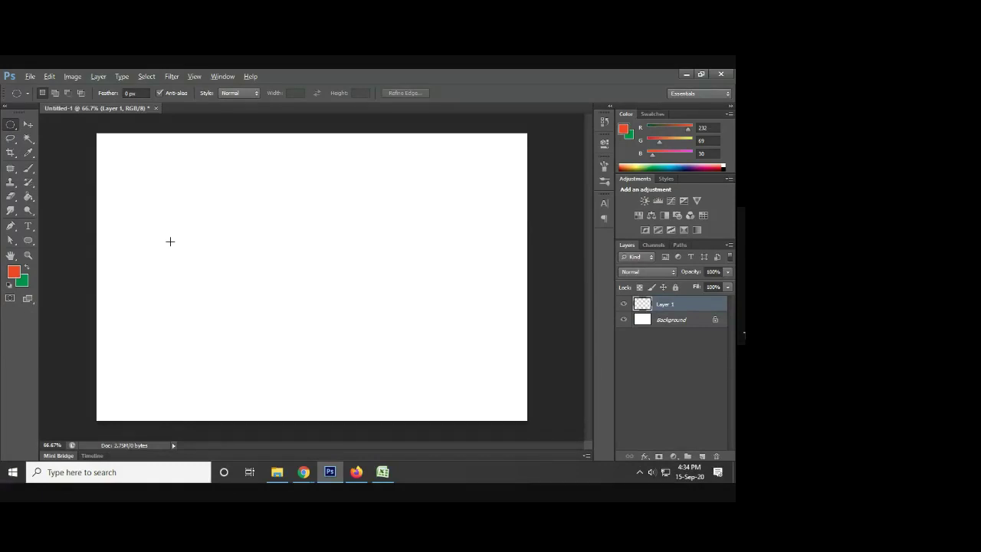
drag(167, 241, 226, 310)
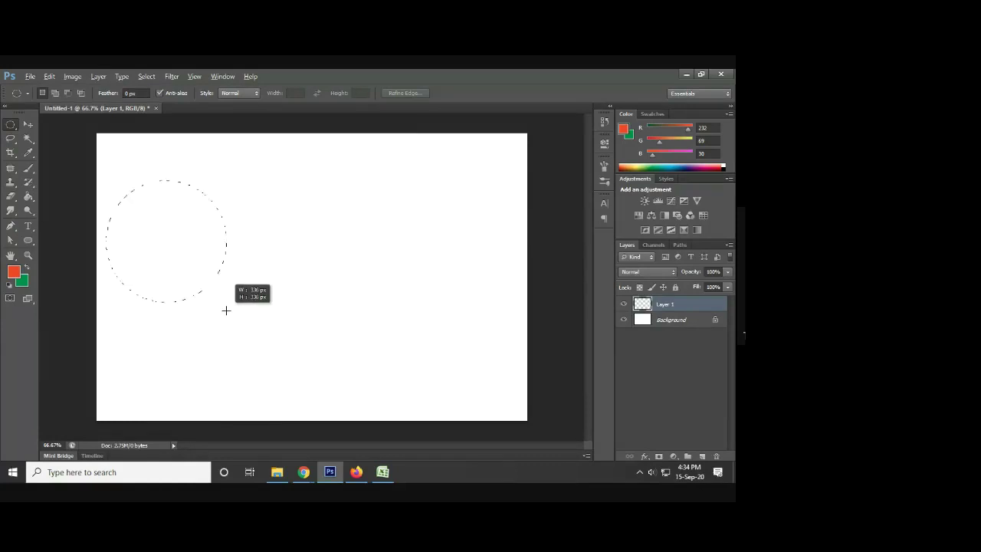
drag(226, 311, 184, 287)
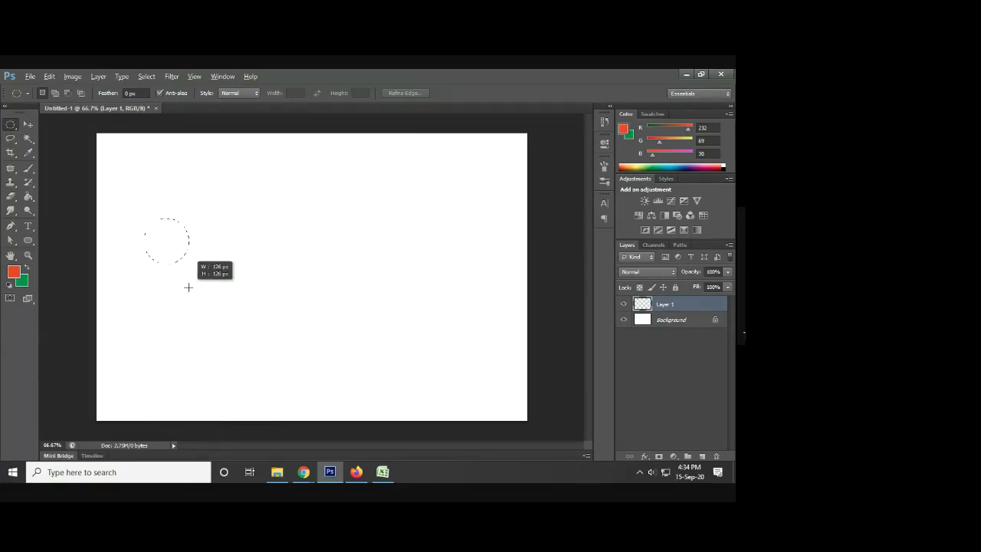
drag(185, 287, 213, 288)
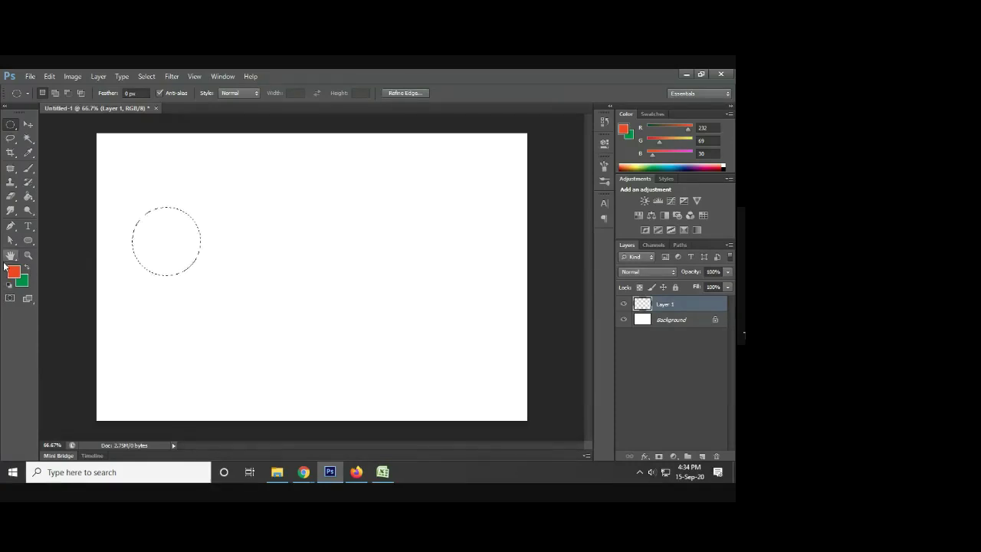
key(alt+BackSpace)
key(ctrl+d)
click(701, 456)
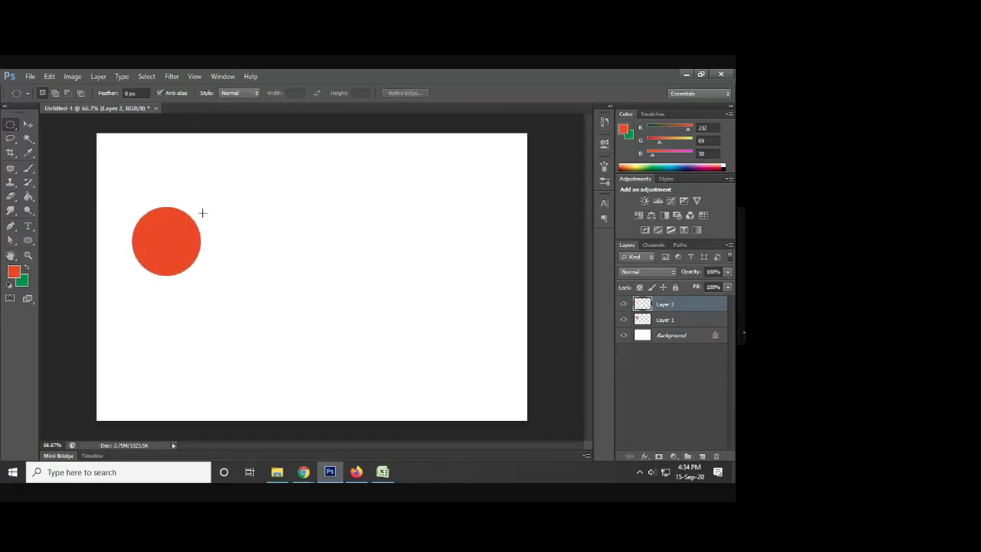
- Fill a larger green circle right of the orange one on Layer 2, then add Layer 3
drag(278, 221, 334, 320)
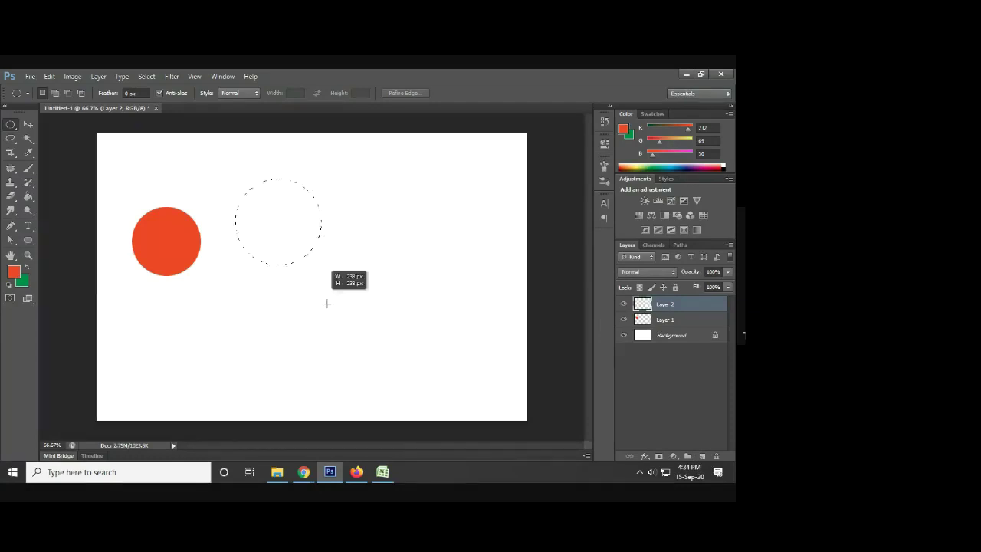
drag(334, 320, 334, 321)
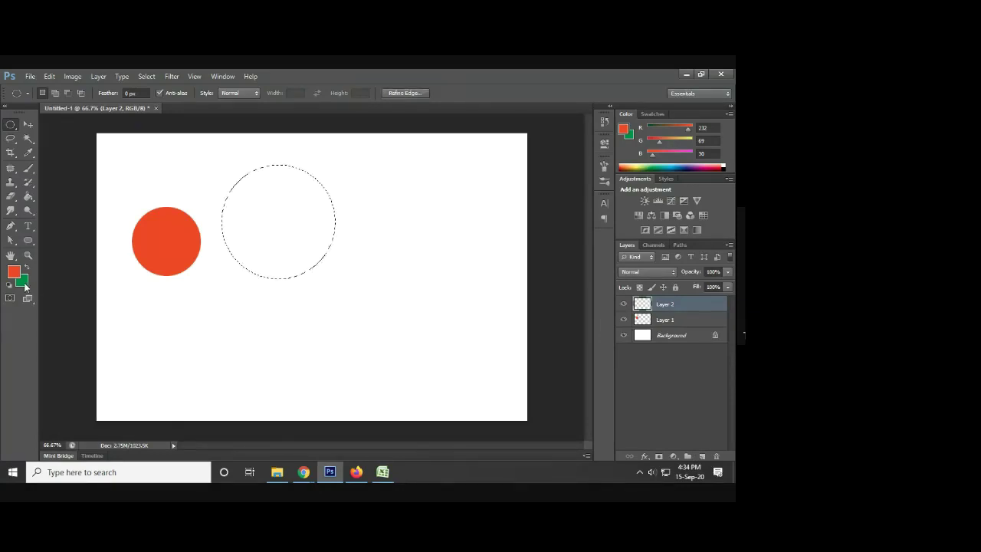
key(ctrl+BackSpace)
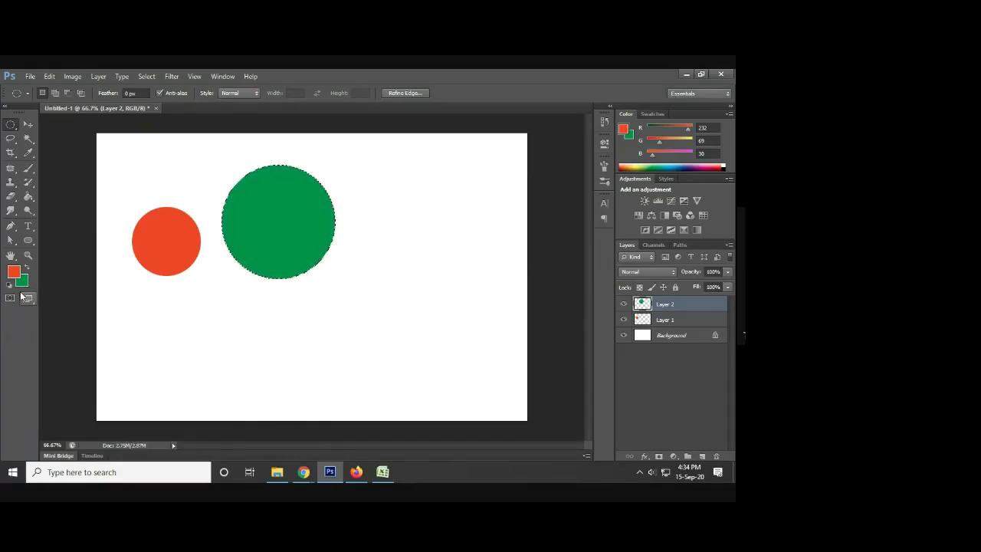
key(ctrl+d)
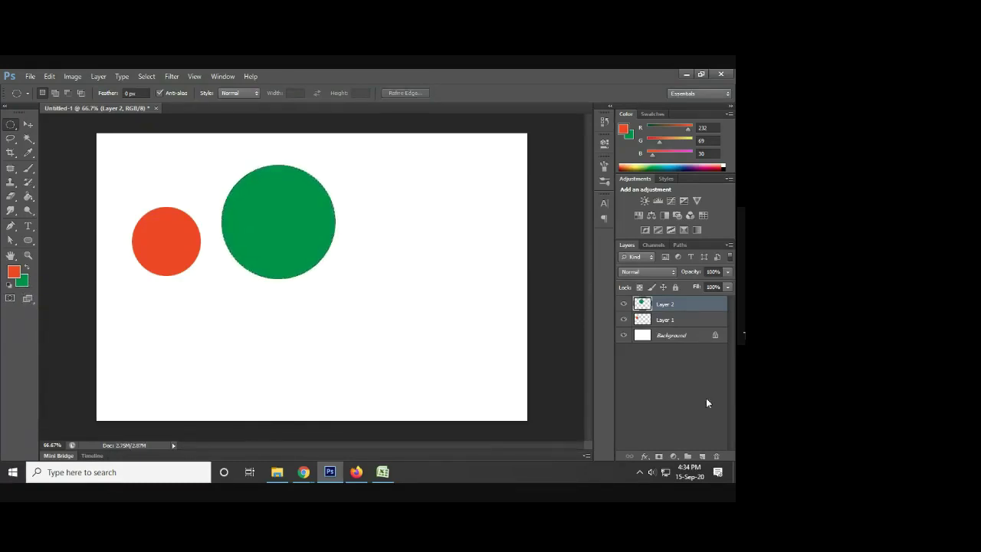
click(702, 458)
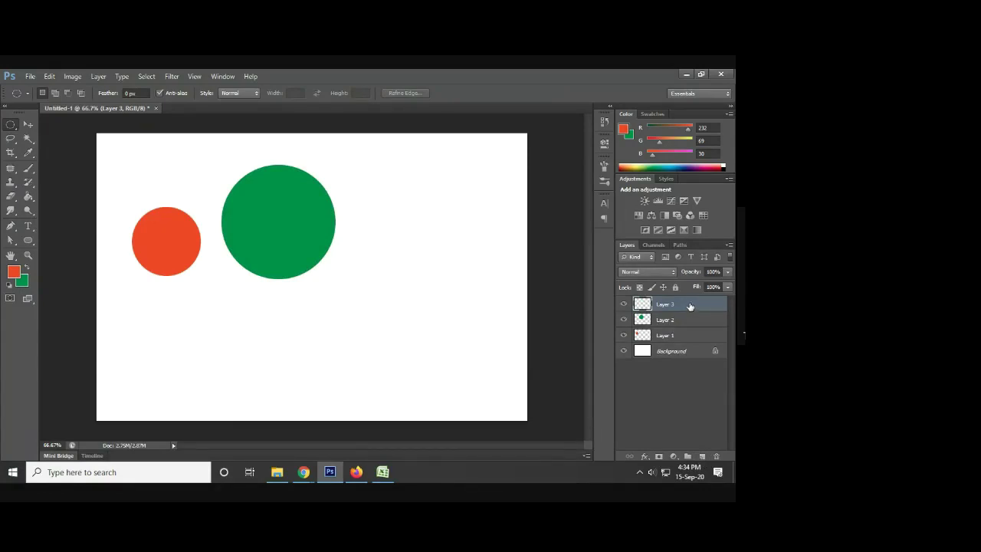
- Draw a small elliptical selection to the right of the green circle
right_click(12, 125)
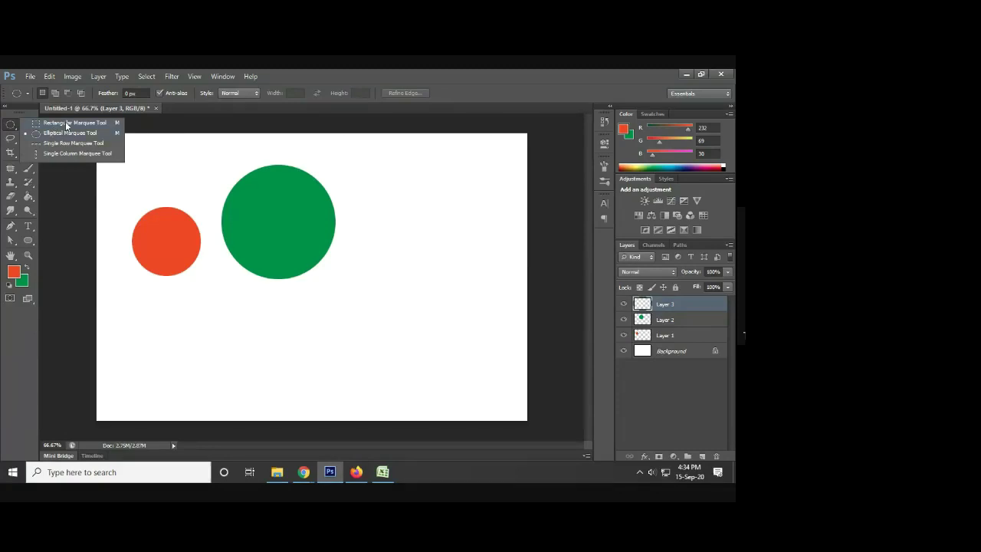
click(66, 122)
right_click(9, 127)
click(46, 133)
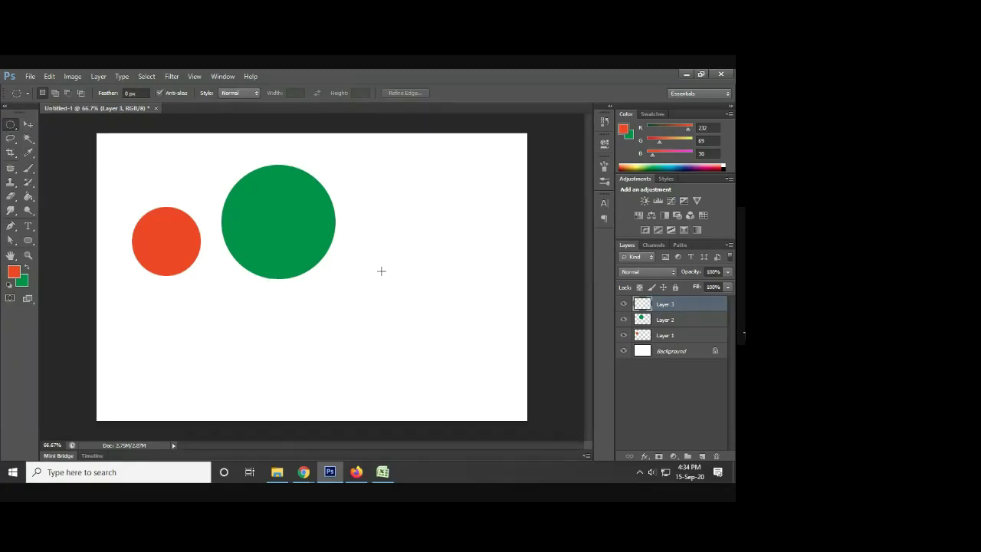
drag(381, 270, 399, 304)
- Fill the small selection with black from the Color Picker and deselect
click(13, 271)
drag(510, 189, 435, 254)
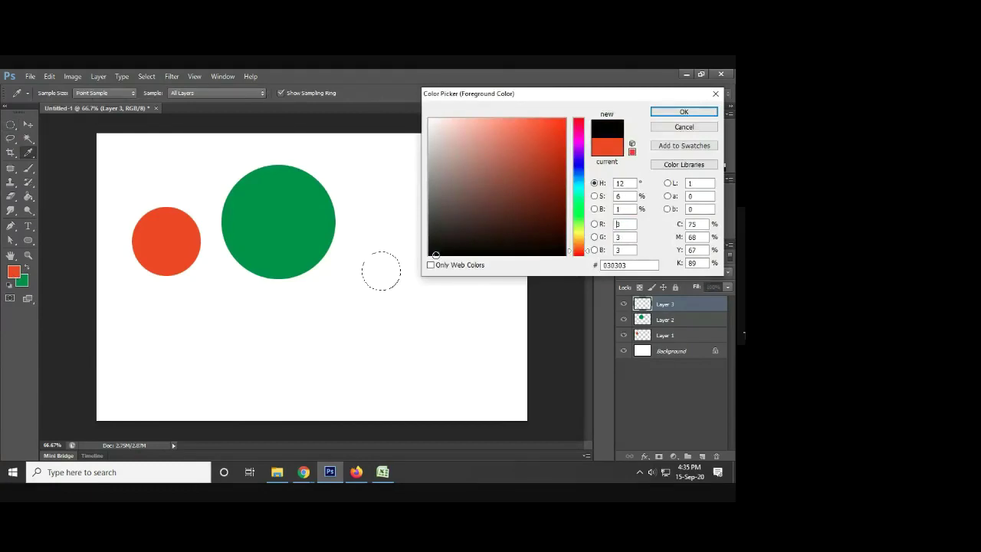
click(675, 113)
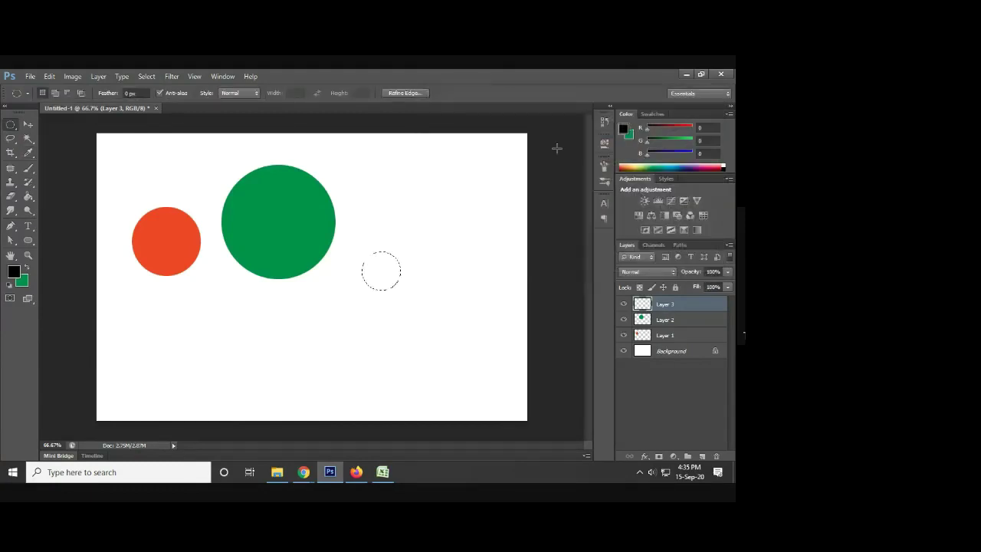
key(alt+BackSpace)
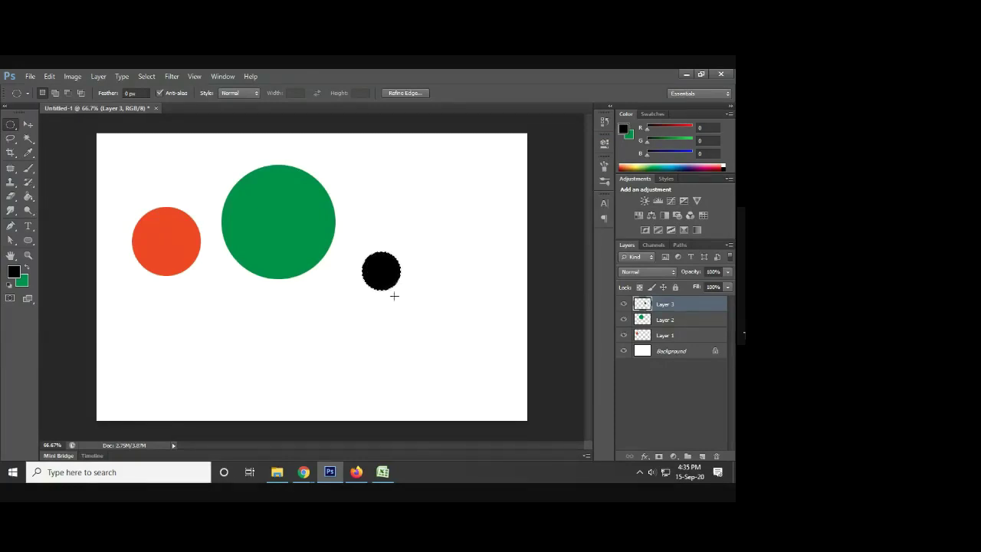
click(390, 263)
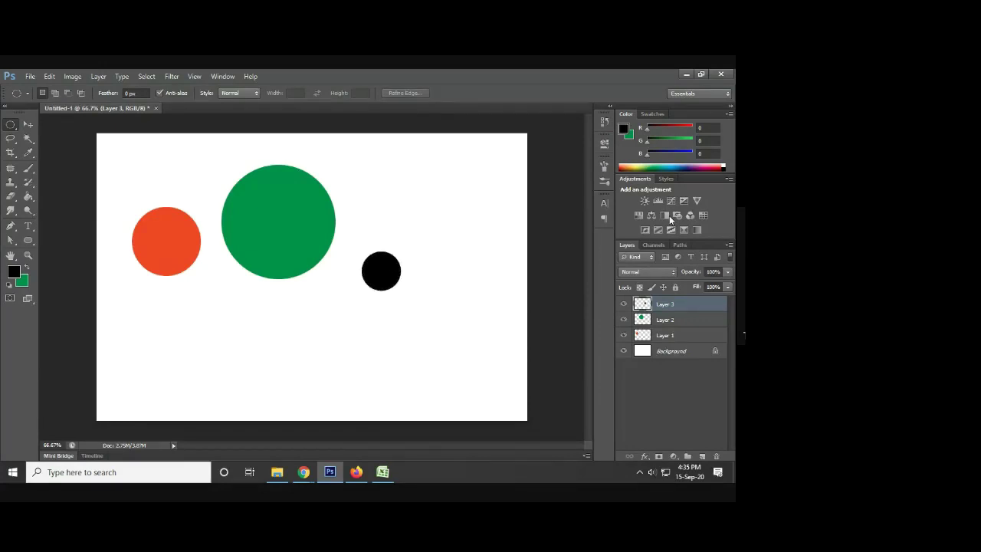
- Add a new layer and select a circle below the orange and green circles
click(702, 456)
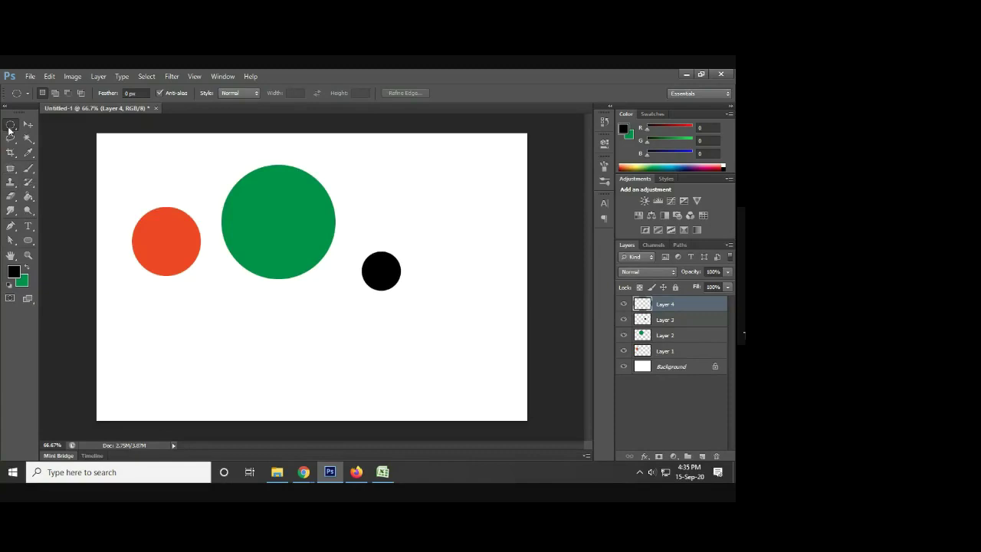
drag(210, 338, 268, 389)
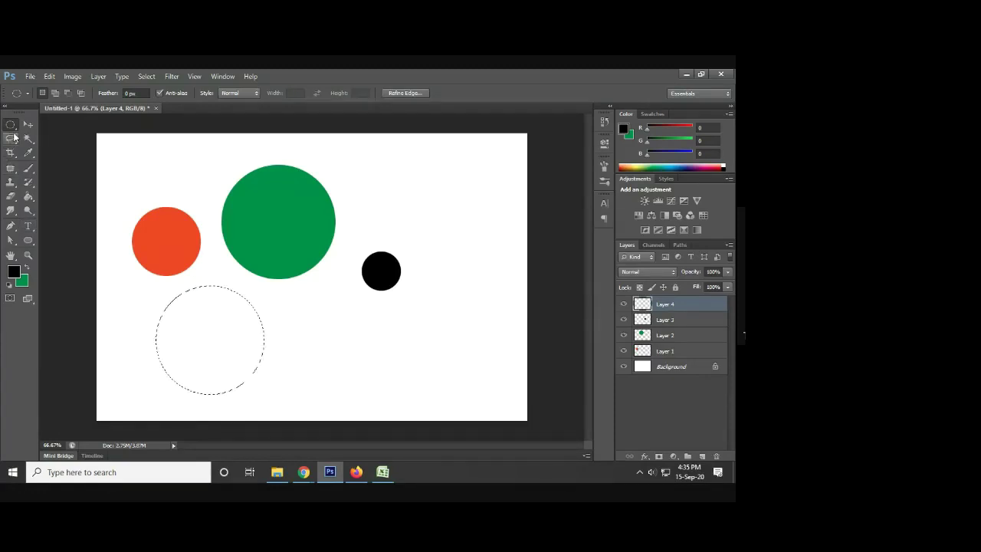
click(228, 330)
drag(237, 341, 302, 388)
- Set the foreground colour to web-safe pink #ff99ff
click(14, 271)
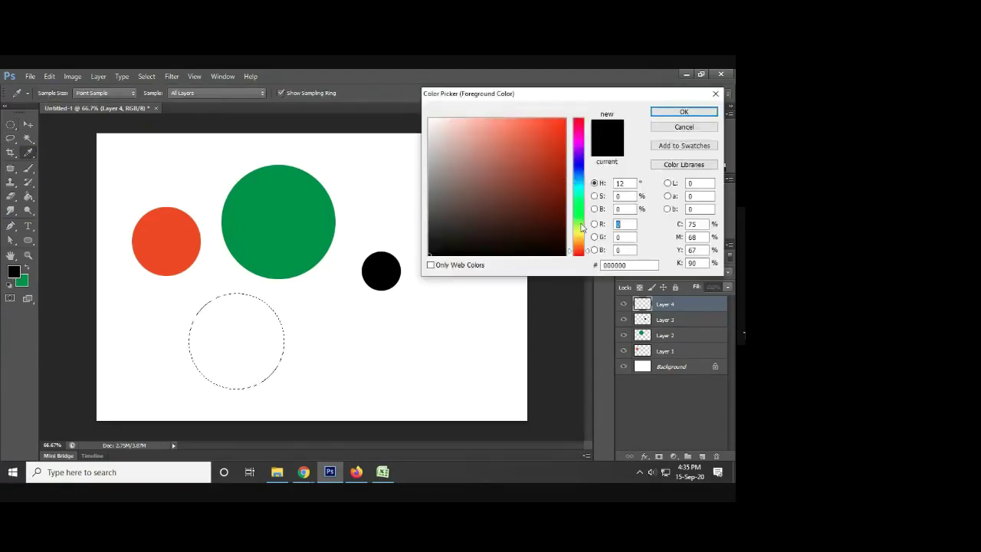
click(557, 140)
drag(579, 141, 581, 152)
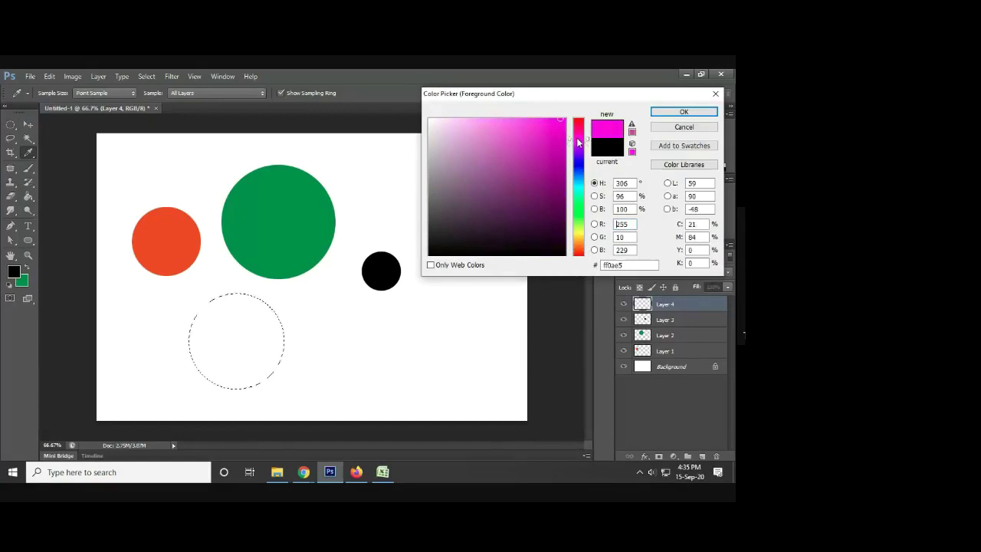
drag(581, 152, 575, 139)
click(431, 266)
click(576, 143)
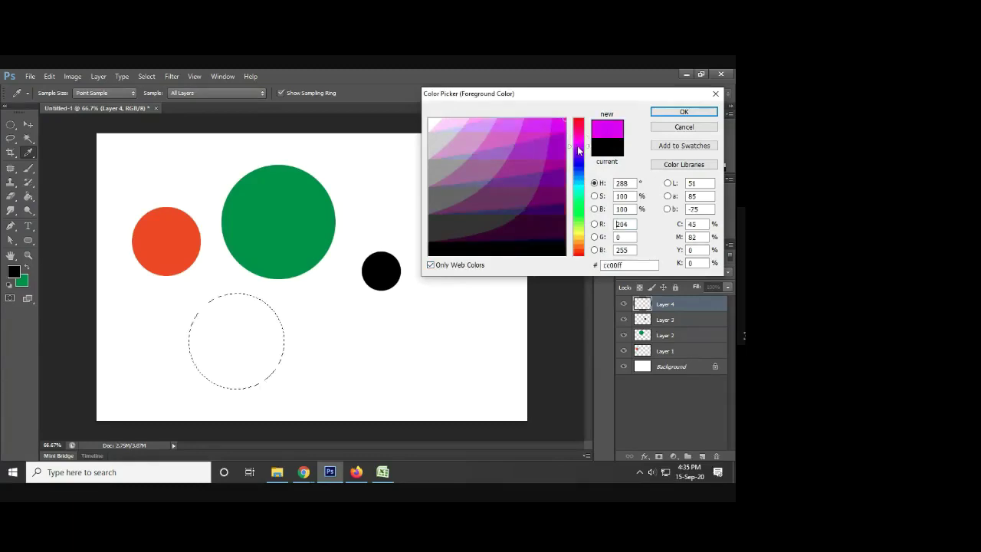
click(492, 120)
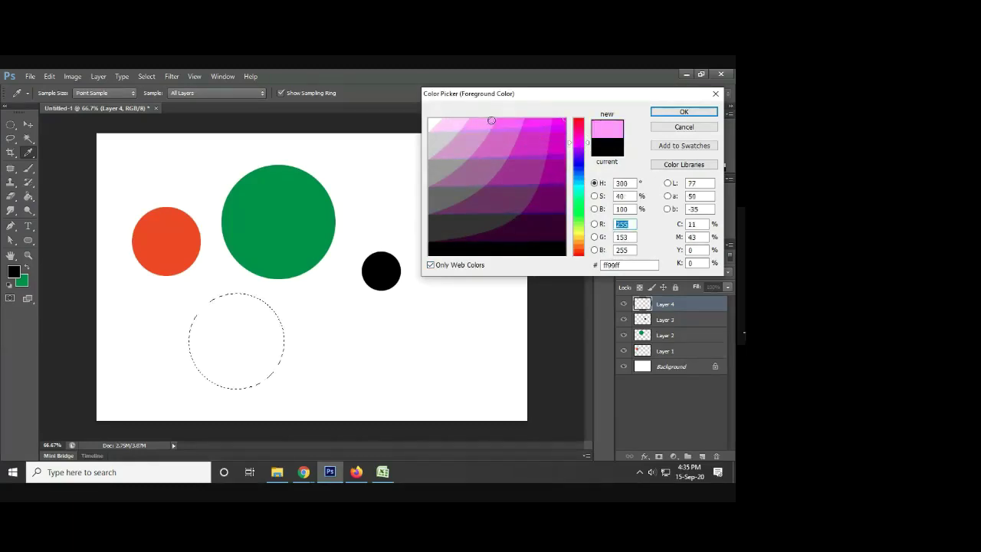
click(684, 112)
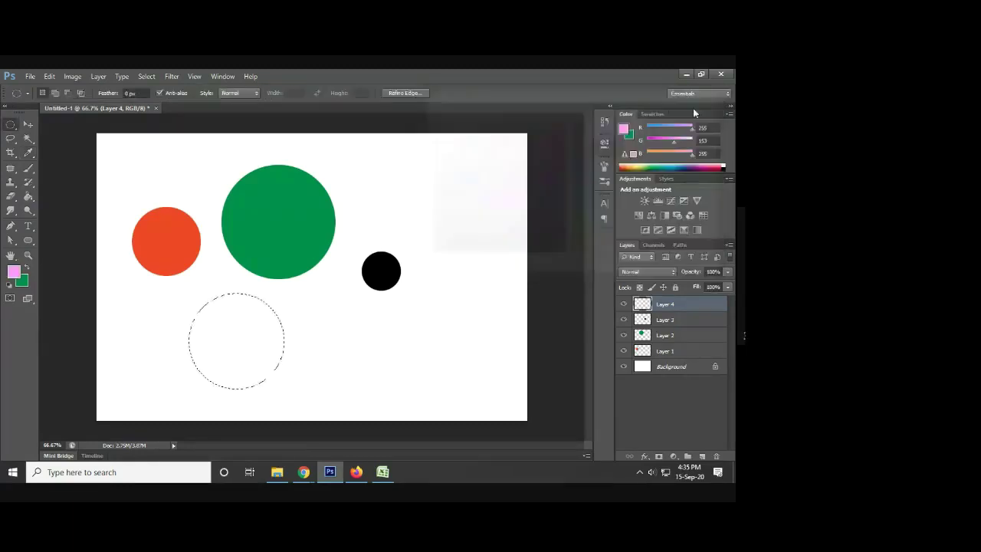
- Fill the circle with pink, deselect, and select a large circle at lower right
key(alt+BackSpace)
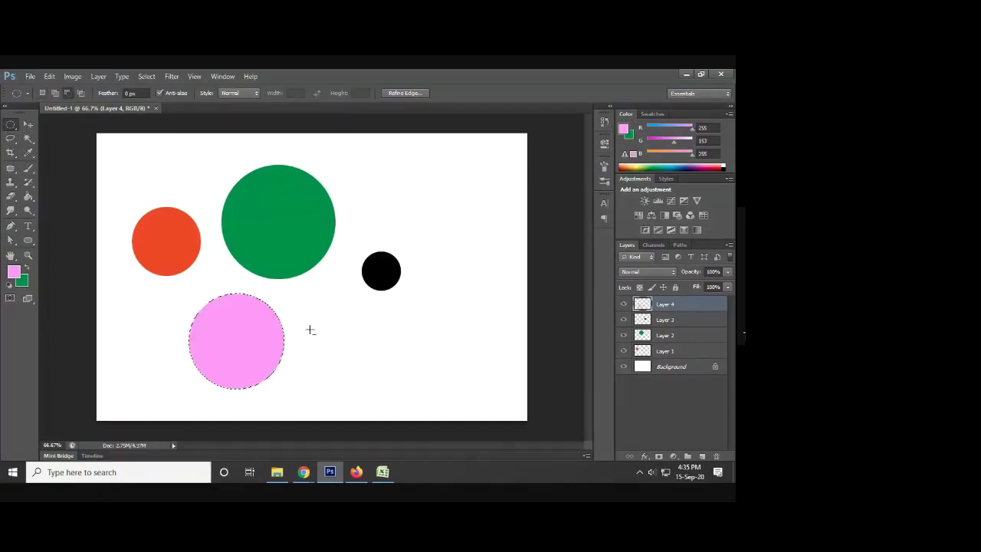
key(ctrl+d)
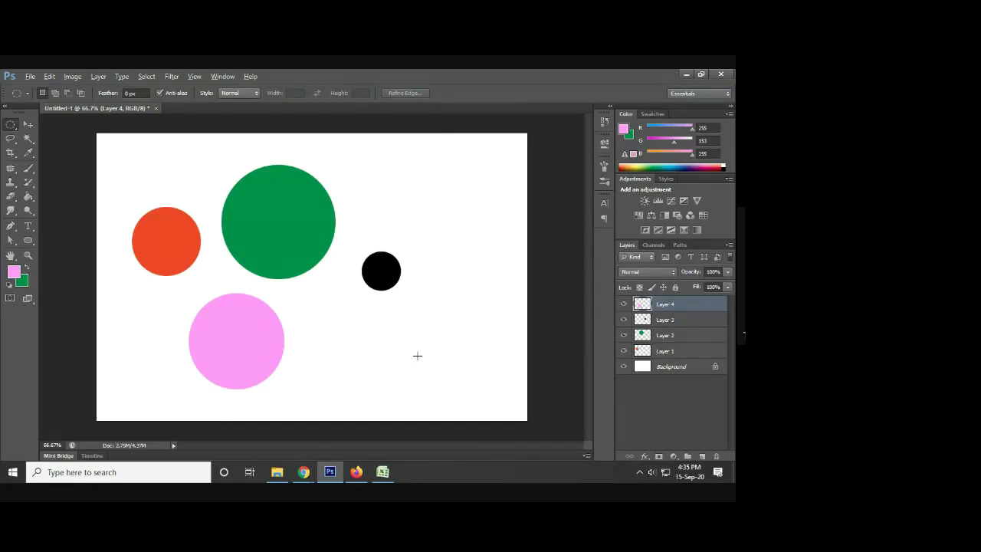
drag(432, 344, 494, 420)
- Choose web-safe navy #000099 and fill the lower-right circle selection with it
click(13, 271)
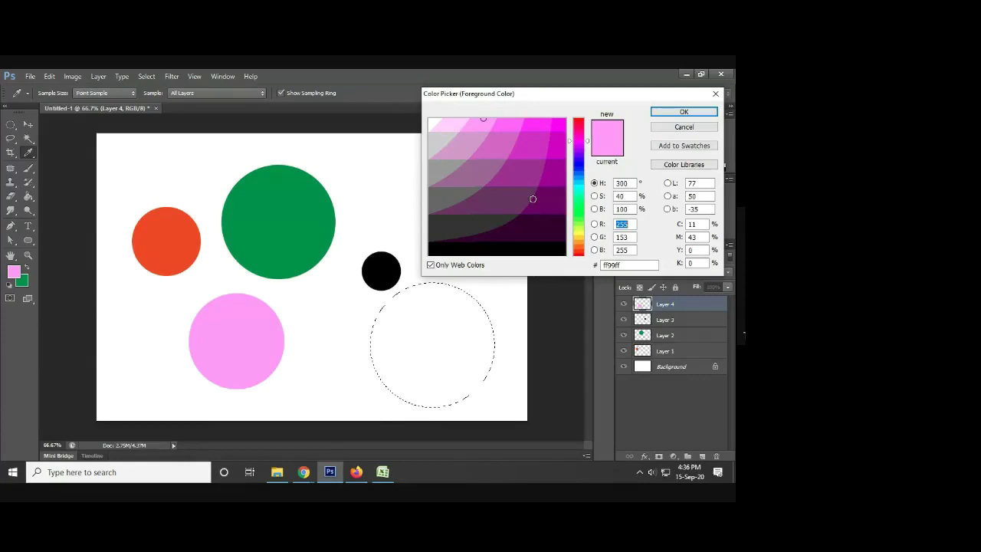
click(436, 265)
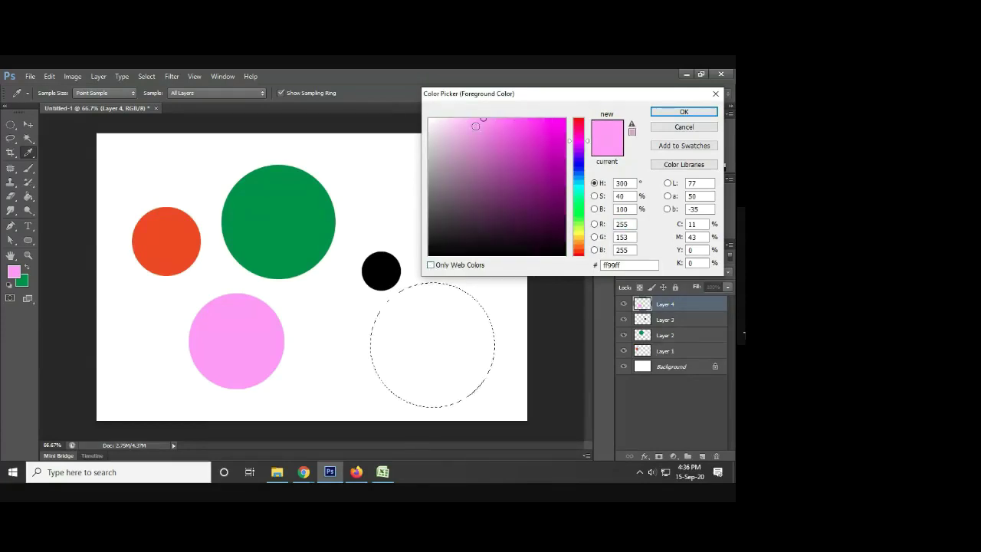
click(431, 265)
mouse_move(577, 177)
mouse_down()
mouse_move(581, 161)
mouse_move(578, 175)
mouse_up()
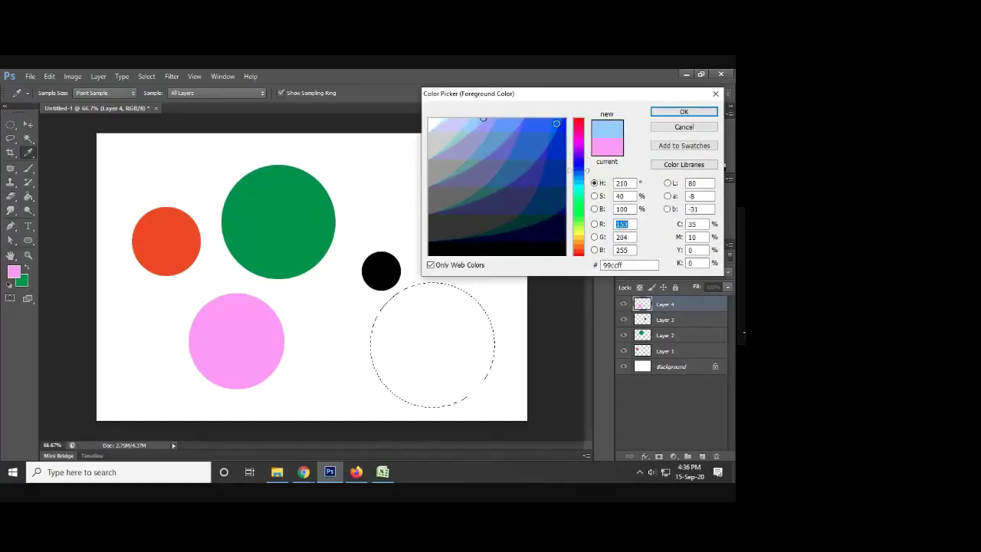
click(556, 124)
click(545, 144)
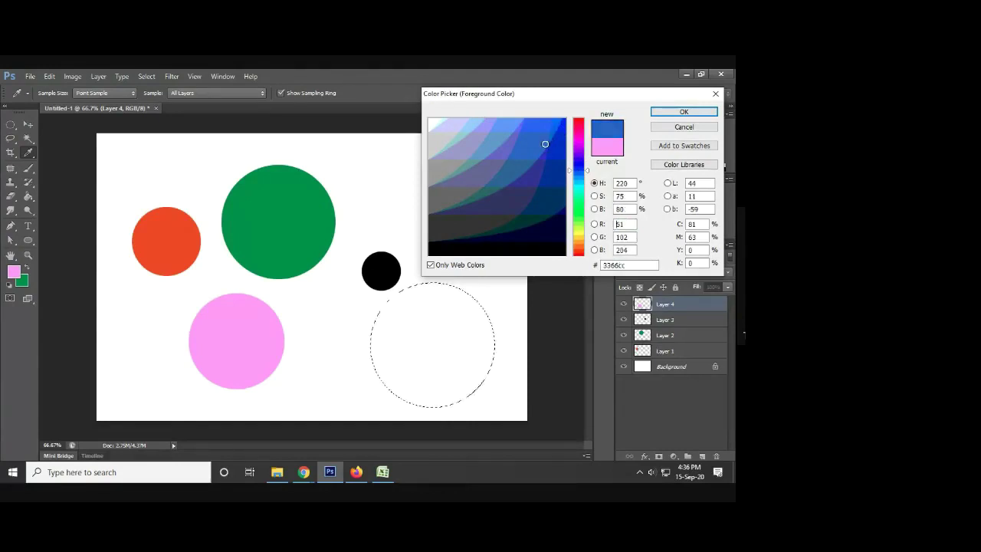
drag(544, 144, 576, 177)
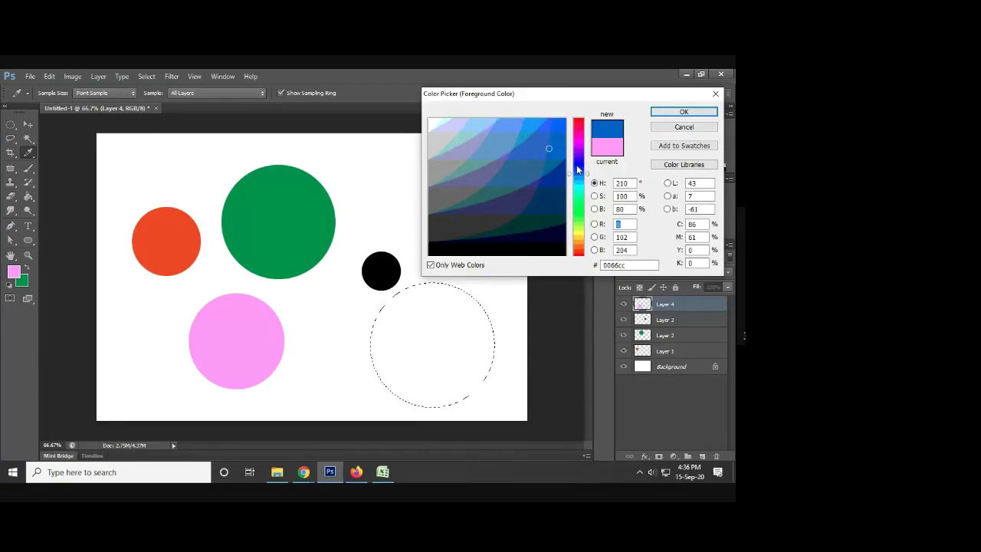
click(576, 165)
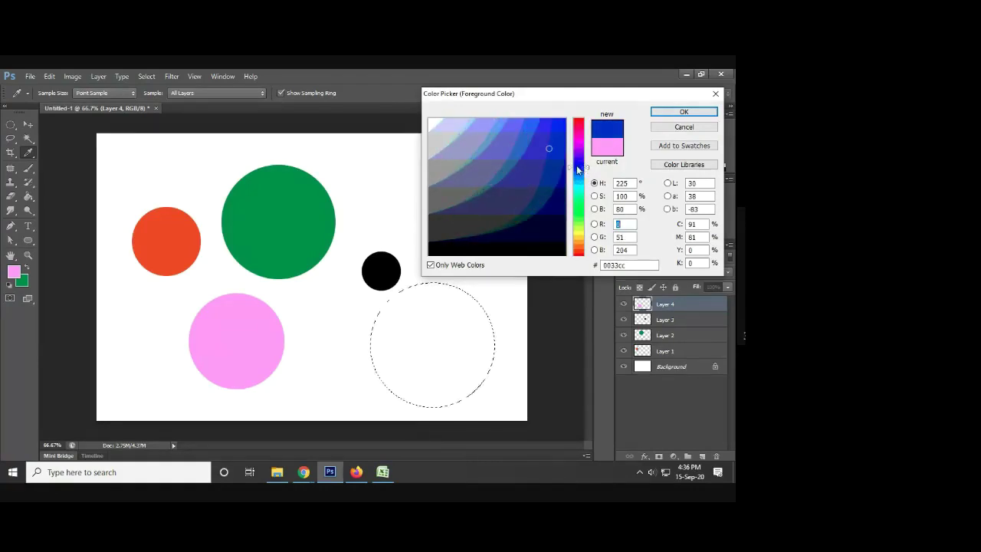
click(562, 180)
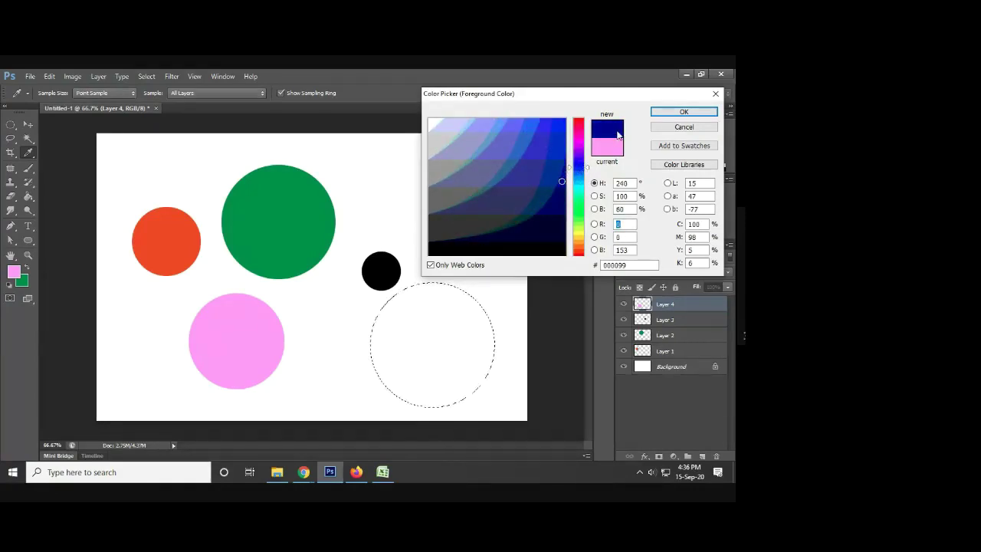
click(671, 116)
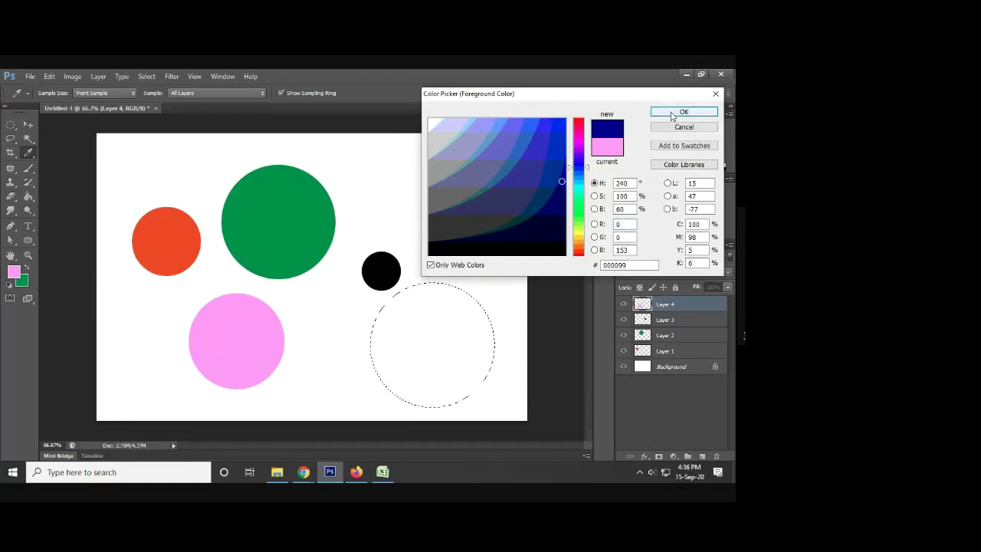
key(alt+BackSpace)
key(ctrl+d)
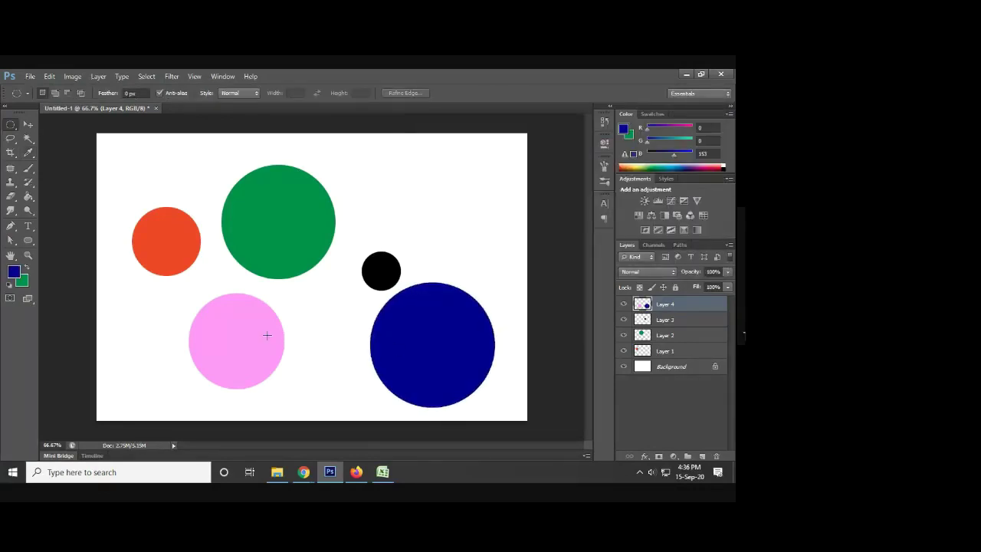
- Redo the navy circle fill on its own new layer
key(ctrl+alt+z)
key(ctrl+alt+z)
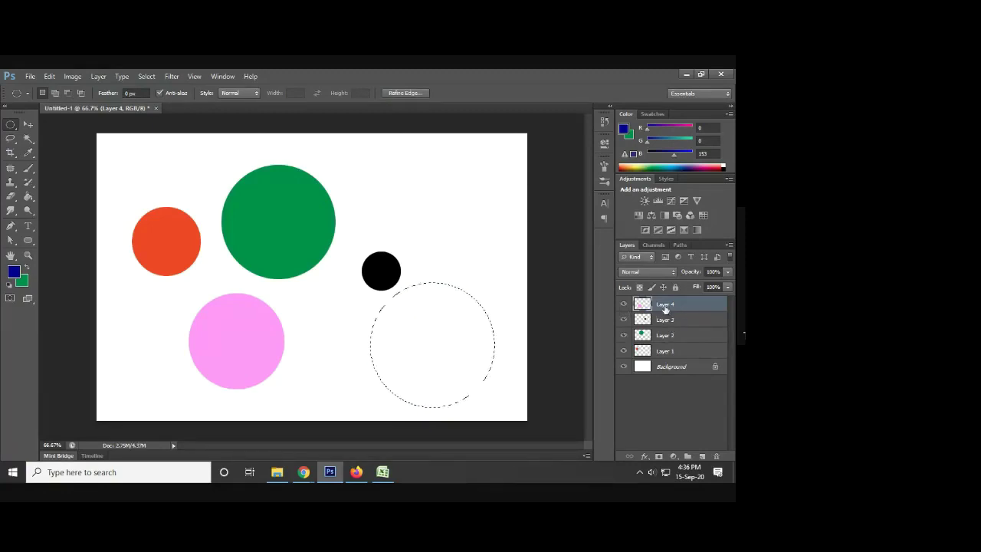
click(703, 456)
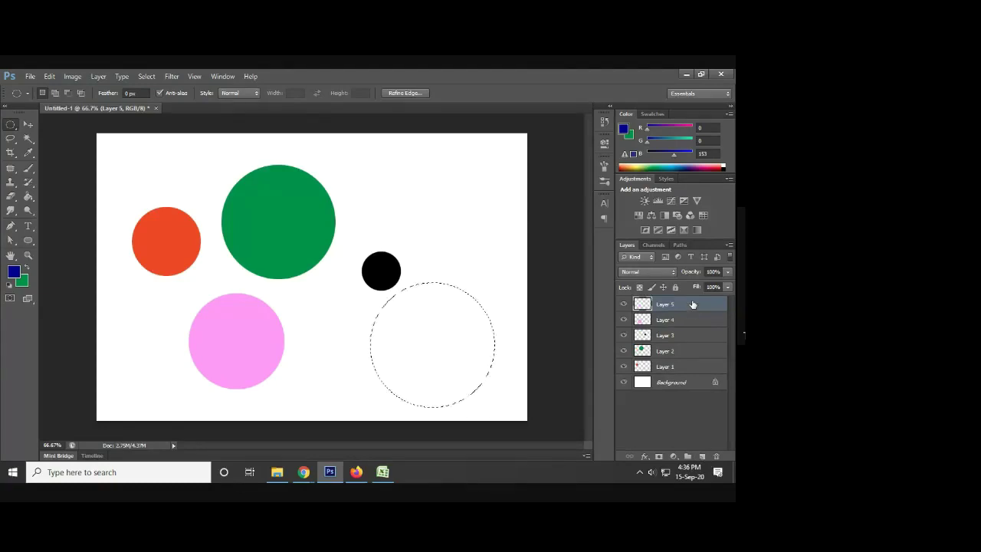
key(alt+BackSpace)
key(ctrl+d)
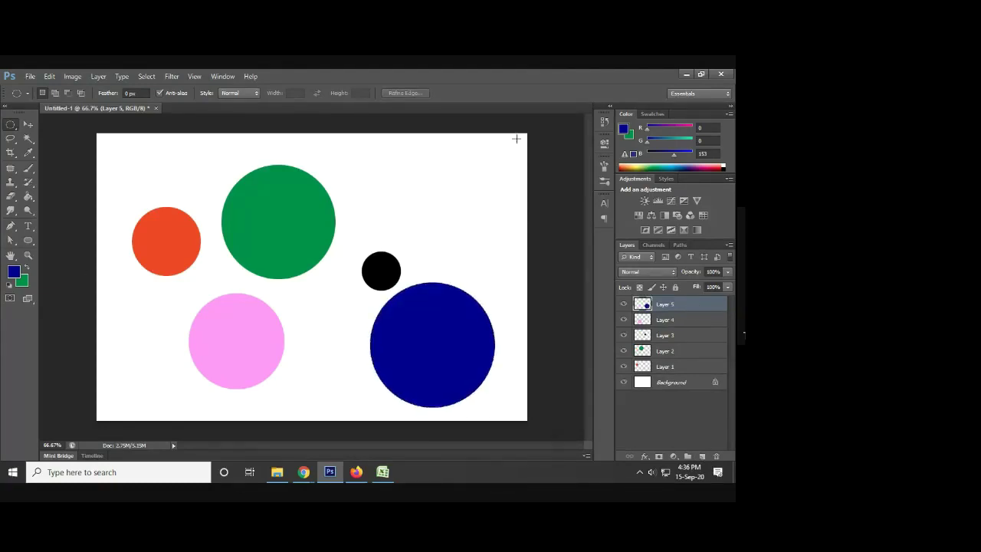
- Move the navy circle to the canvas centre and drag the green circle down beneath it
click(27, 124)
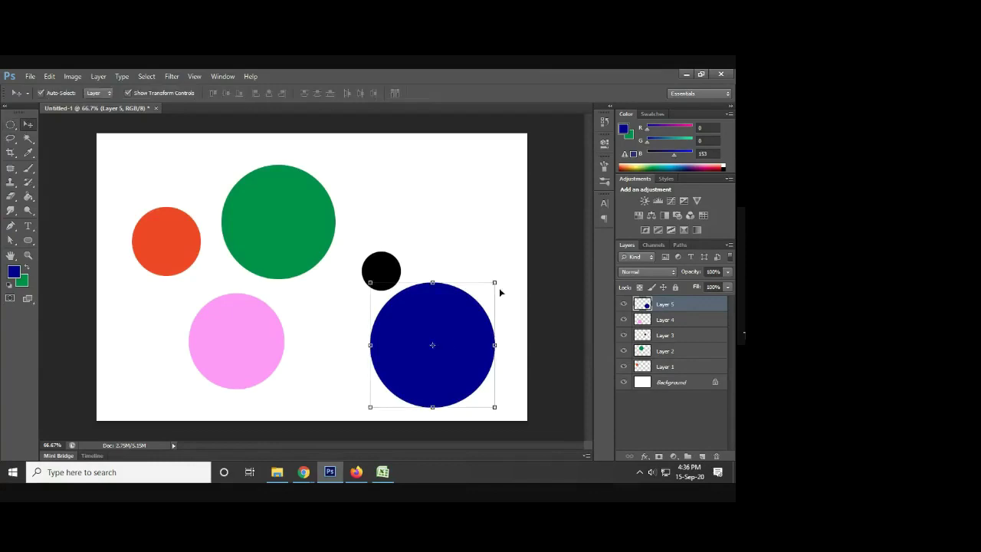
mouse_move(451, 344)
mouse_down()
mouse_move(337, 303)
mouse_move(331, 283)
mouse_up()
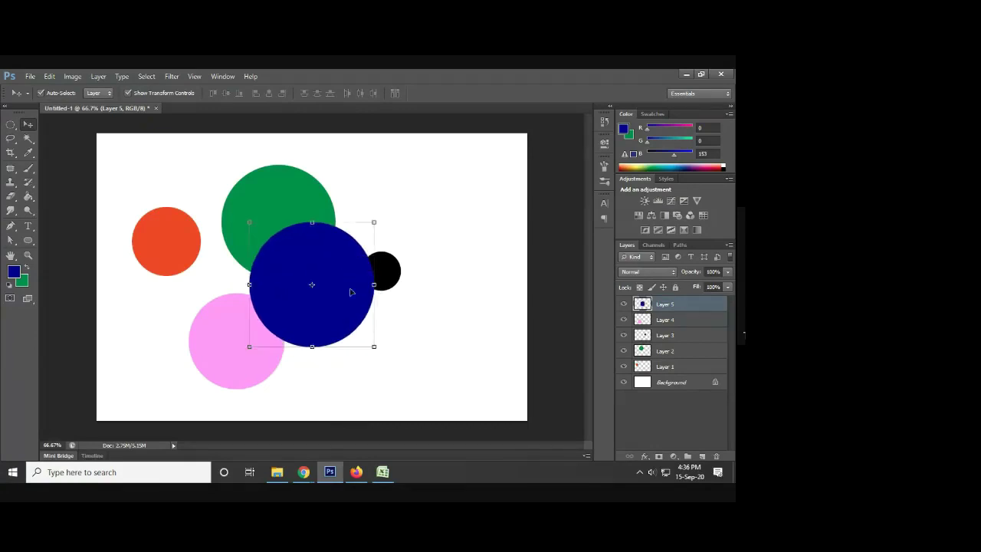
click(436, 331)
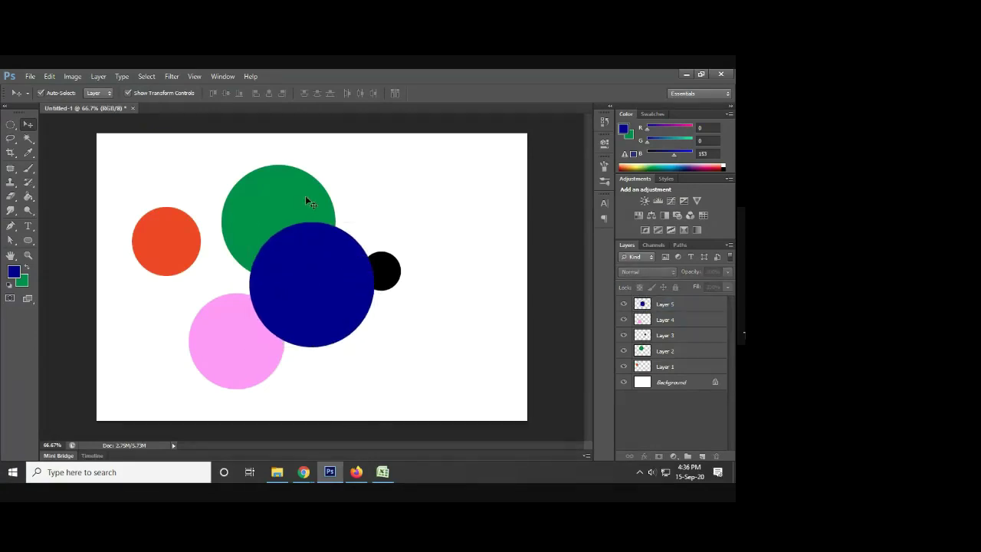
mouse_move(307, 196)
mouse_down()
mouse_move(333, 255)
mouse_move(350, 237)
mouse_up()
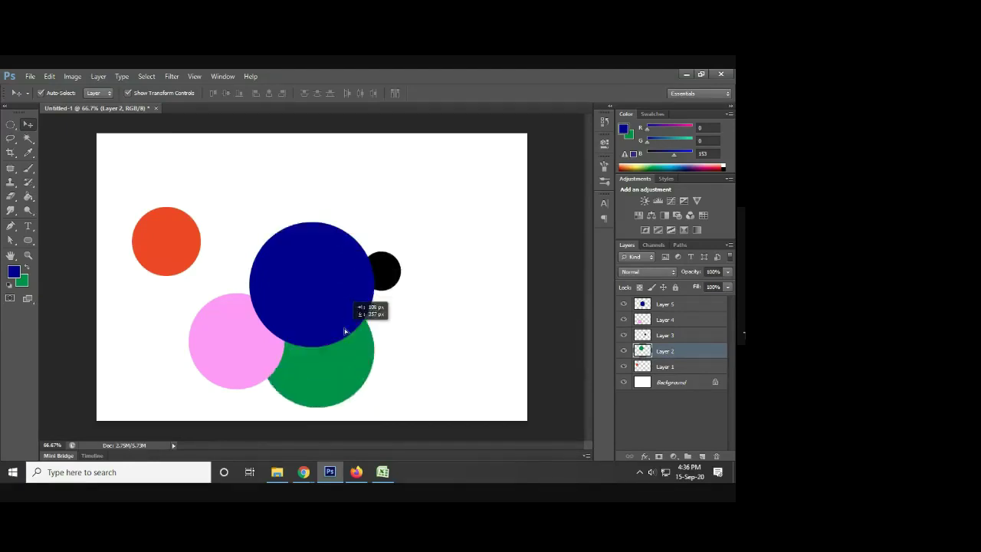
- Nudge the green circle around behind the navy circle to line it up
drag(350, 237, 341, 230)
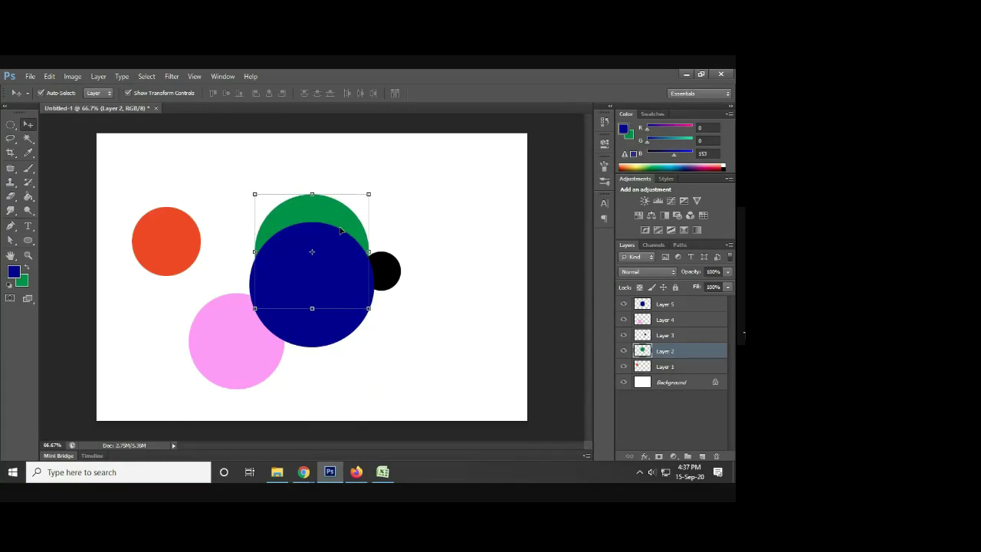
mouse_move(341, 230)
mouse_down()
mouse_move(354, 253)
mouse_move(361, 227)
mouse_up()
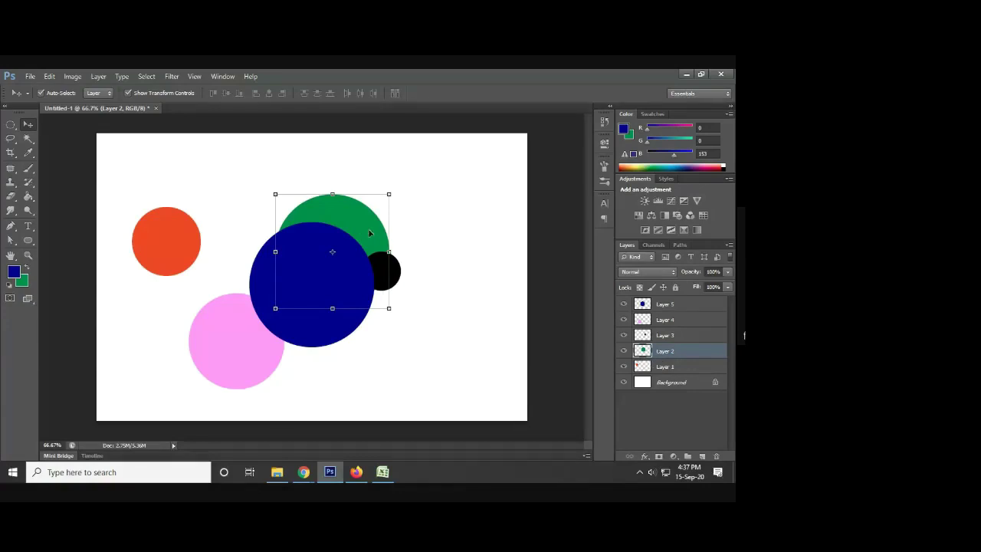
mouse_move(371, 234)
mouse_down()
mouse_move(386, 224)
mouse_move(355, 234)
mouse_up()
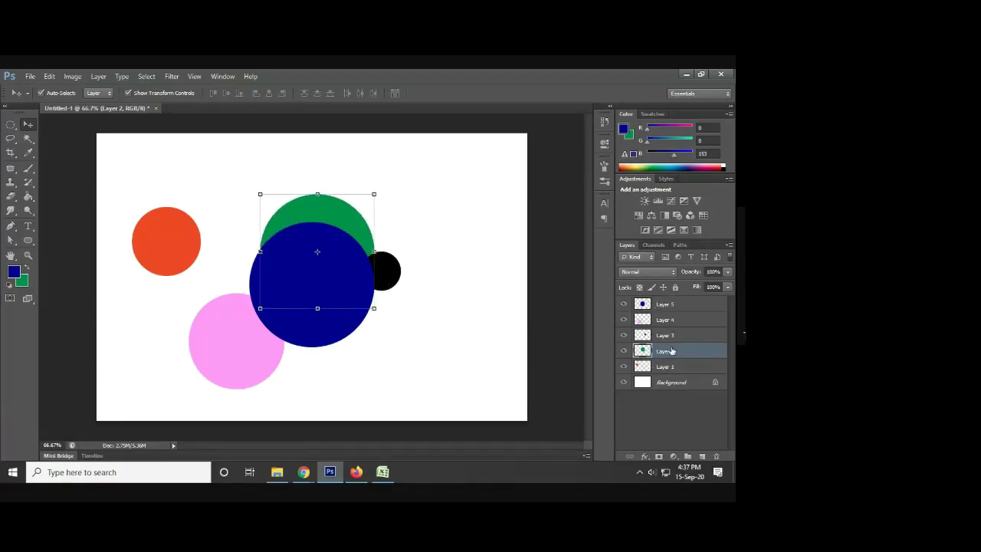
drag(336, 224, 335, 226)
- Raise Layer 2 above Layer 5 and centre the green circle over the navy one
drag(672, 350, 682, 299)
drag(334, 253, 328, 287)
click(460, 340)
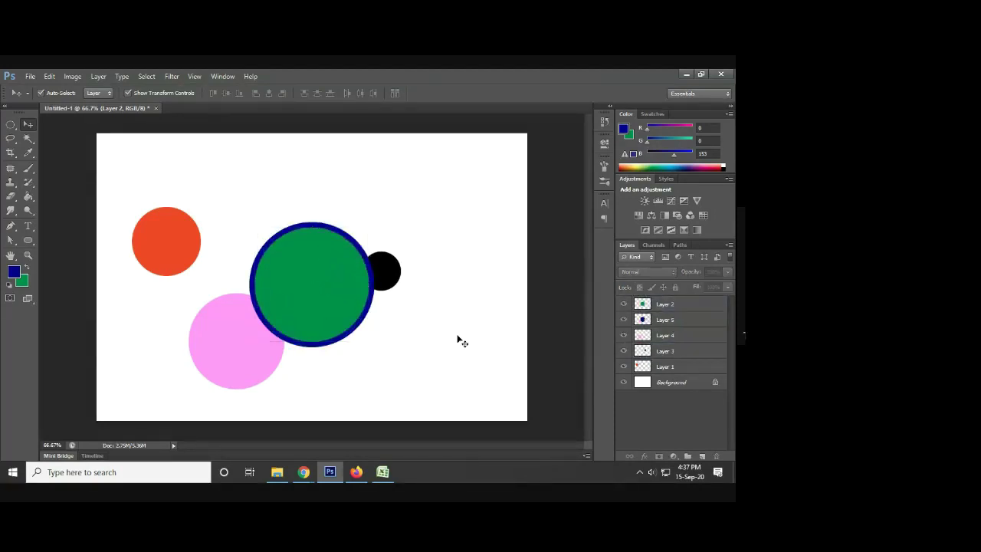
- Shrink the green circle slightly inside the navy ring, commit, then select the pink circle
click(344, 277)
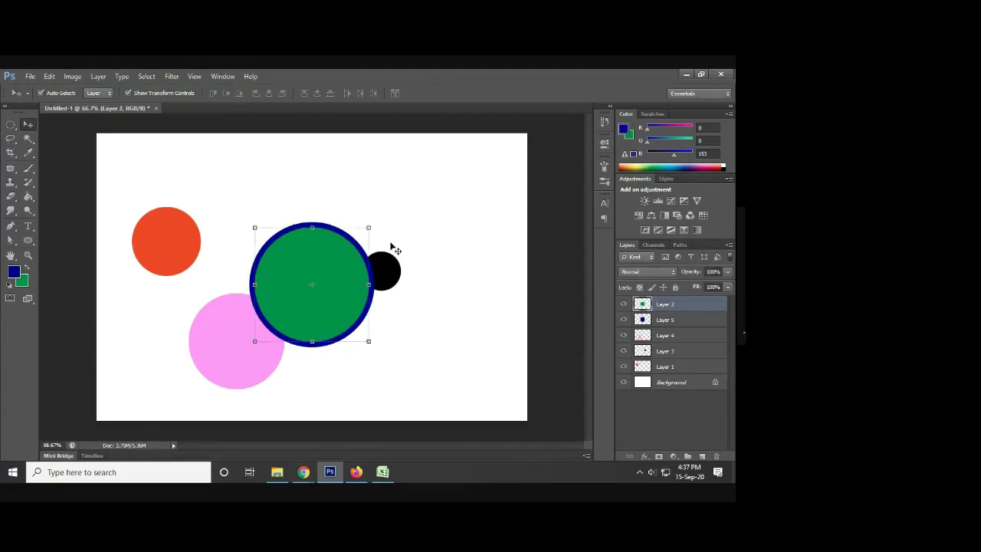
drag(371, 223, 369, 228)
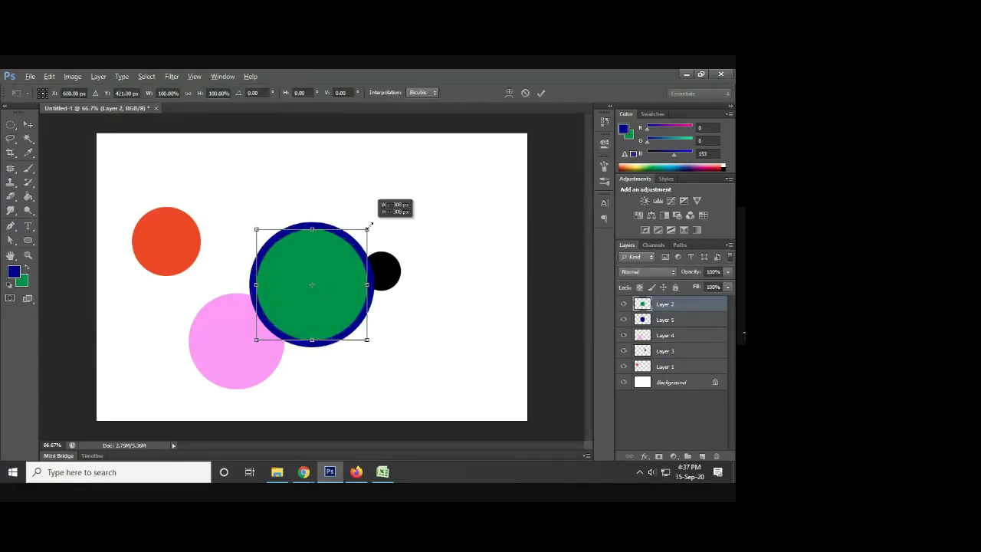
click(543, 93)
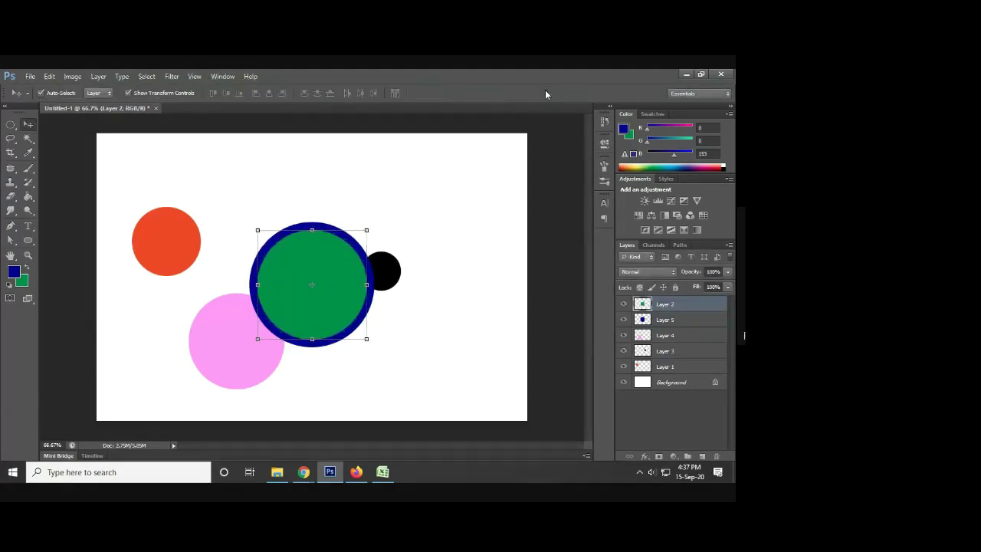
click(469, 196)
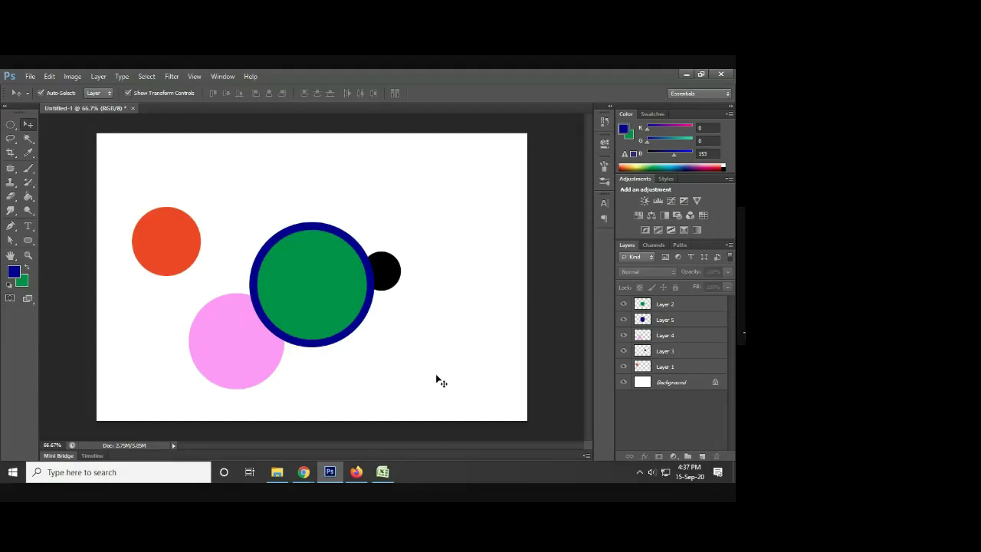
click(233, 355)
- Move the pink circle around the green one to its lower right, then switch to Google Meet
mouse_move(248, 364)
mouse_down()
mouse_move(280, 246)
mouse_move(364, 227)
mouse_move(320, 326)
mouse_move(277, 309)
mouse_move(386, 292)
mouse_move(290, 290)
mouse_move(389, 260)
mouse_move(339, 324)
mouse_move(383, 284)
mouse_move(342, 256)
mouse_move(348, 250)
mouse_move(360, 265)
mouse_move(368, 253)
mouse_move(329, 252)
mouse_move(285, 343)
mouse_move(348, 262)
mouse_move(349, 273)
mouse_up()
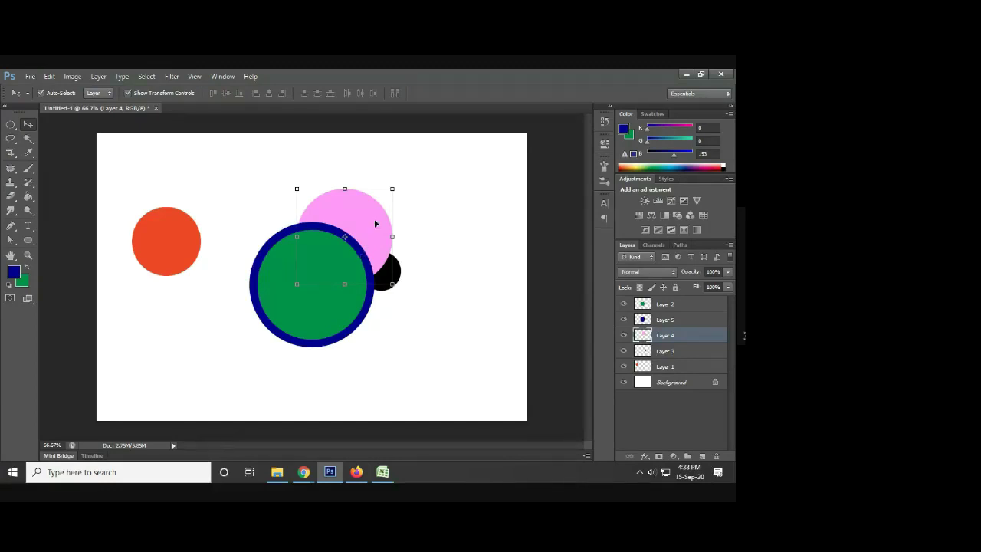
drag(375, 223, 396, 274)
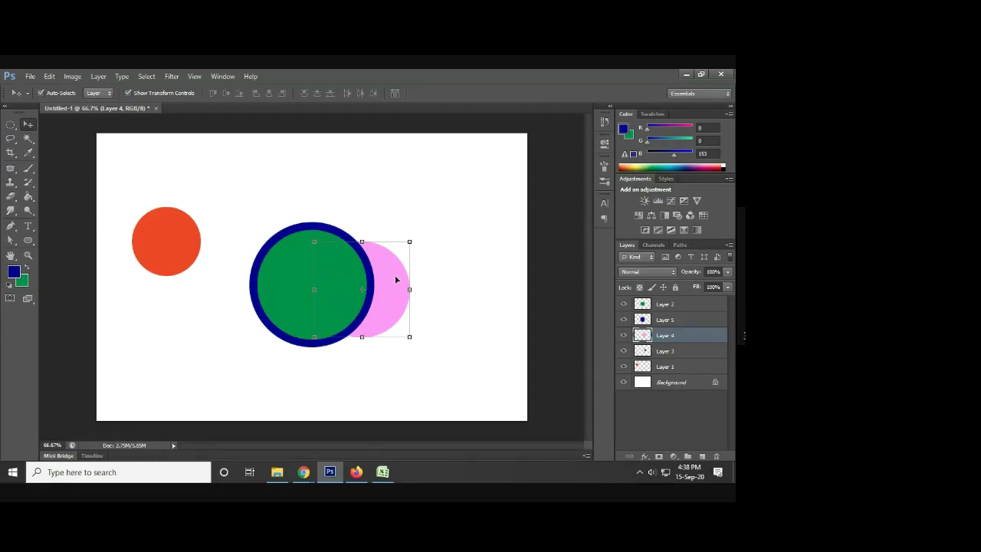
drag(395, 280, 441, 329)
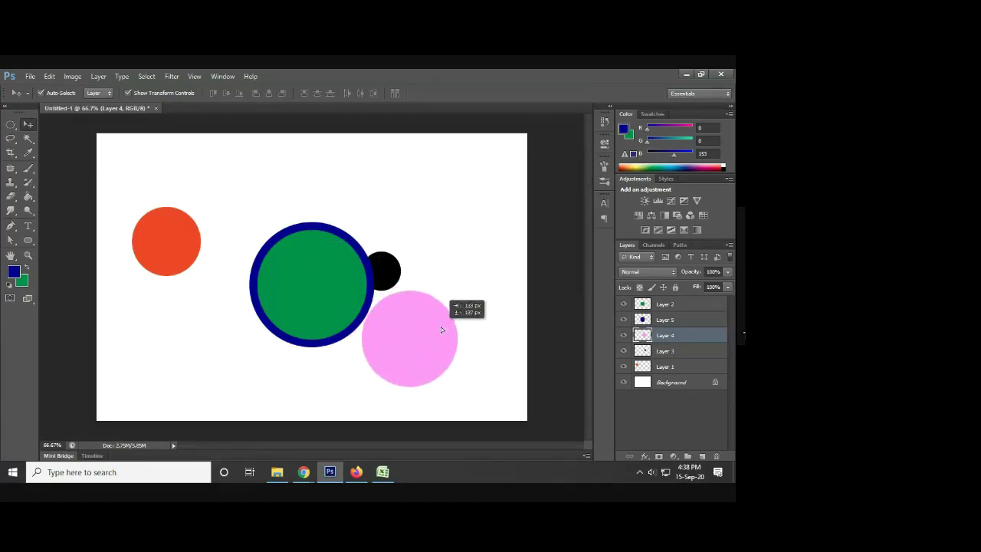
mouse_move(304, 472)
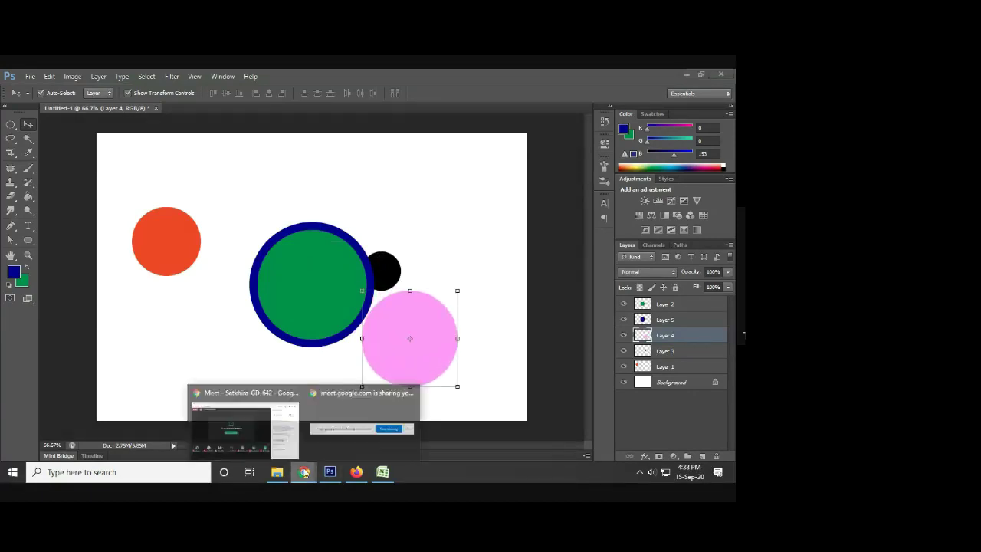
click(241, 425)
- Show the Meet participant list, then drag the pink circle behind the green circle's lower right
click(613, 153)
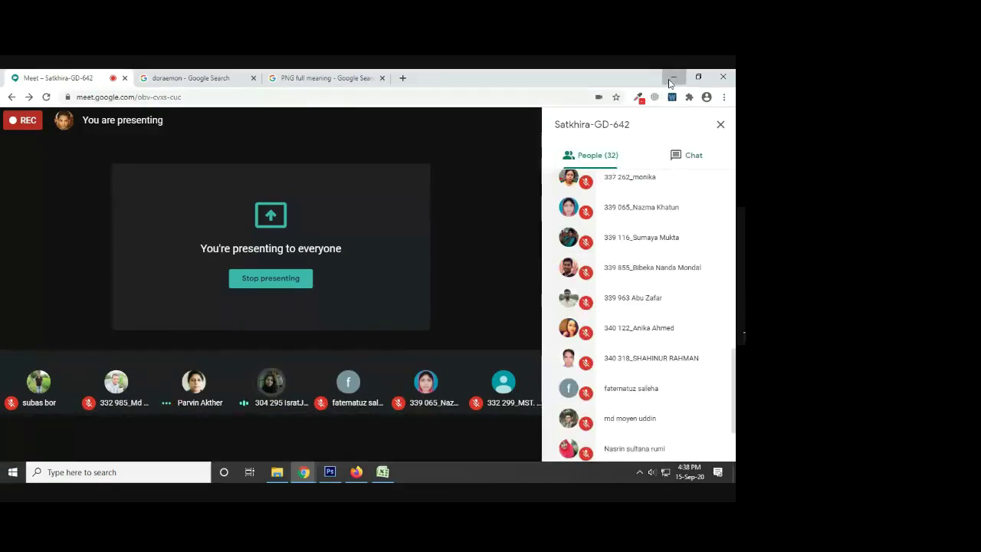
click(674, 77)
drag(430, 329, 377, 306)
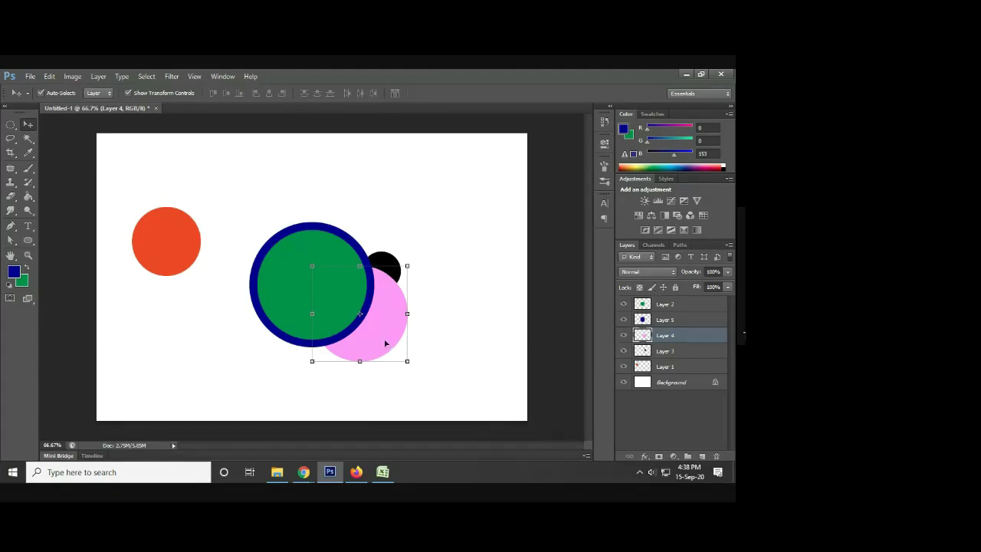
- Move Layer 4 to the top and centre the pink circle over the green circle
drag(385, 343, 400, 318)
click(673, 320)
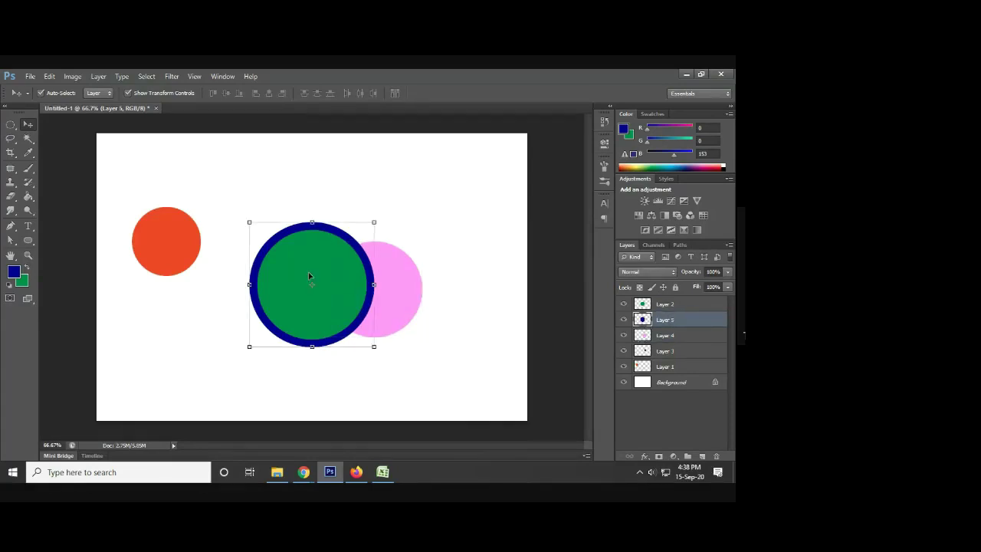
drag(407, 304, 398, 322)
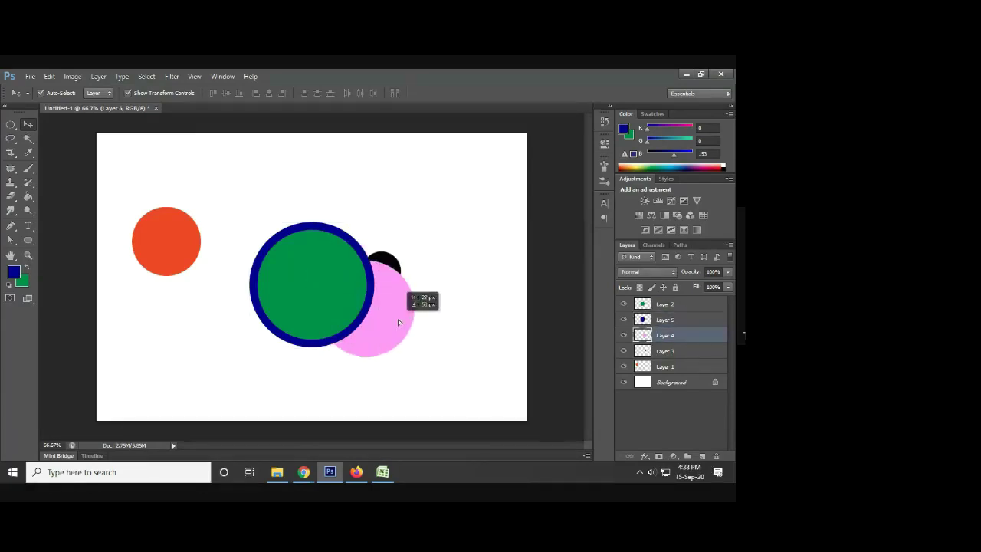
drag(398, 322, 410, 312)
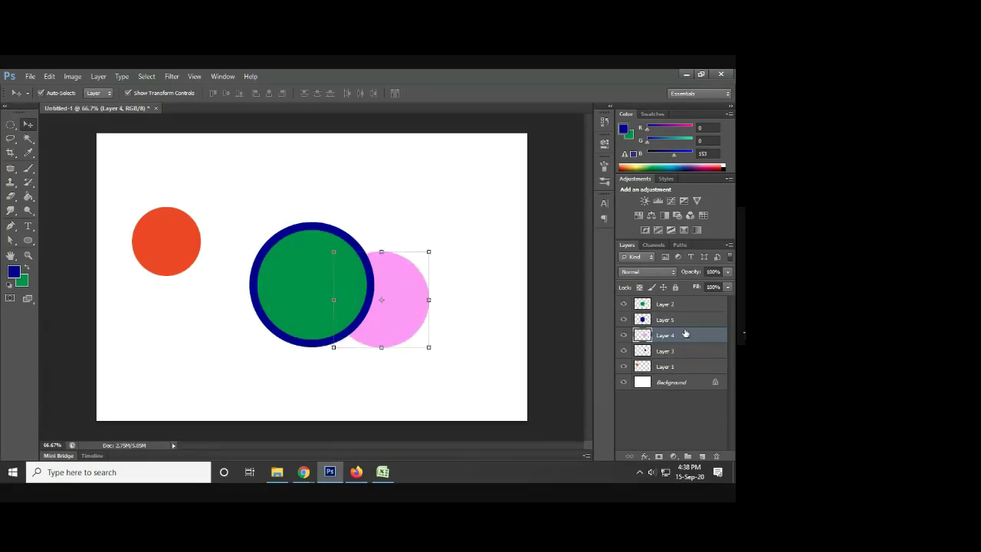
shift+click(688, 304)
drag(691, 292, 690, 299)
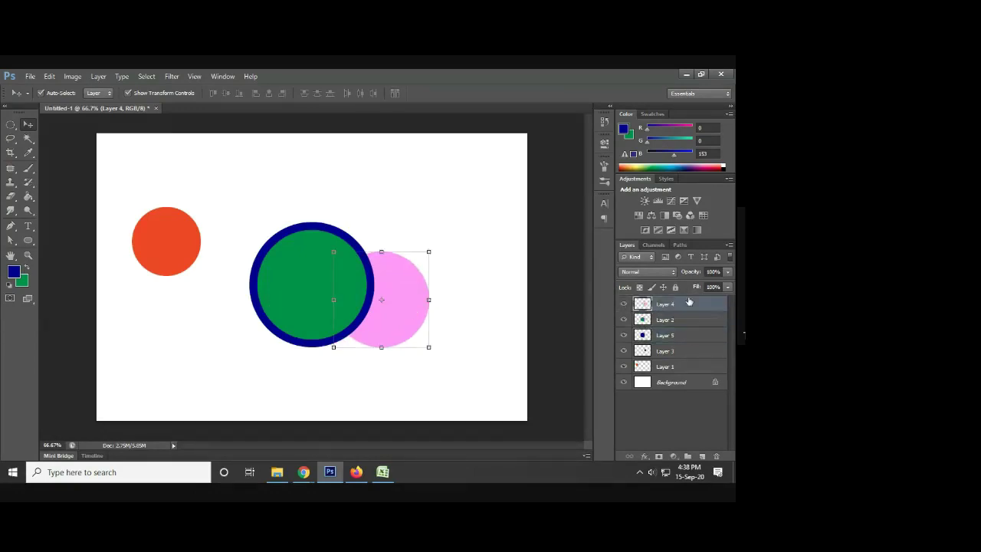
mouse_move(414, 302)
mouse_down()
mouse_move(347, 288)
mouse_move(319, 301)
mouse_up()
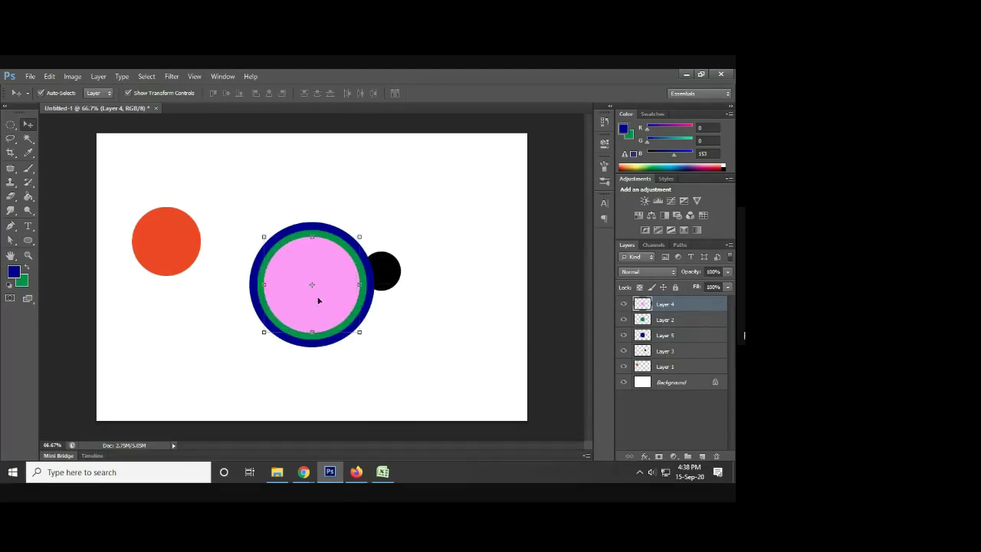
- Drag the orange circle over toward the rings, behind the pink circle
drag(172, 249, 184, 264)
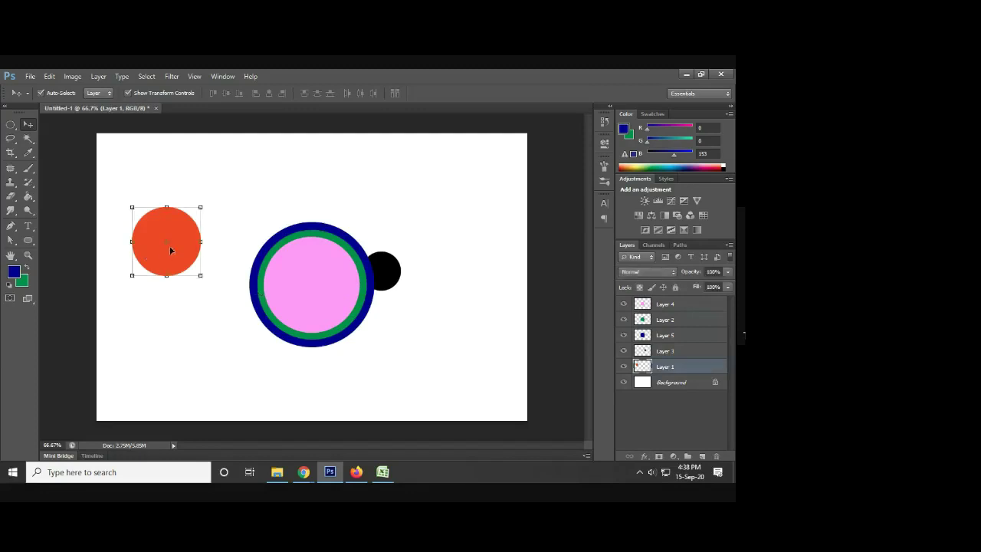
mouse_move(183, 264)
mouse_down()
mouse_move(357, 266)
mouse_move(347, 226)
mouse_up()
mouse_move(304, 472)
click(234, 426)
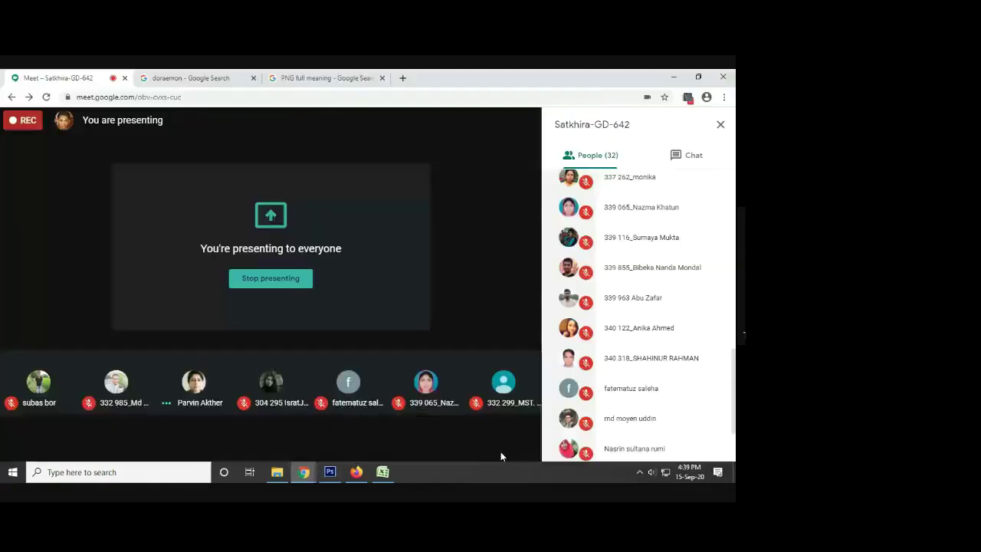
- Scroll up through the Meet People list, then minimize Chrome to return to Photoshop
scroll(713, 375, up, 2)
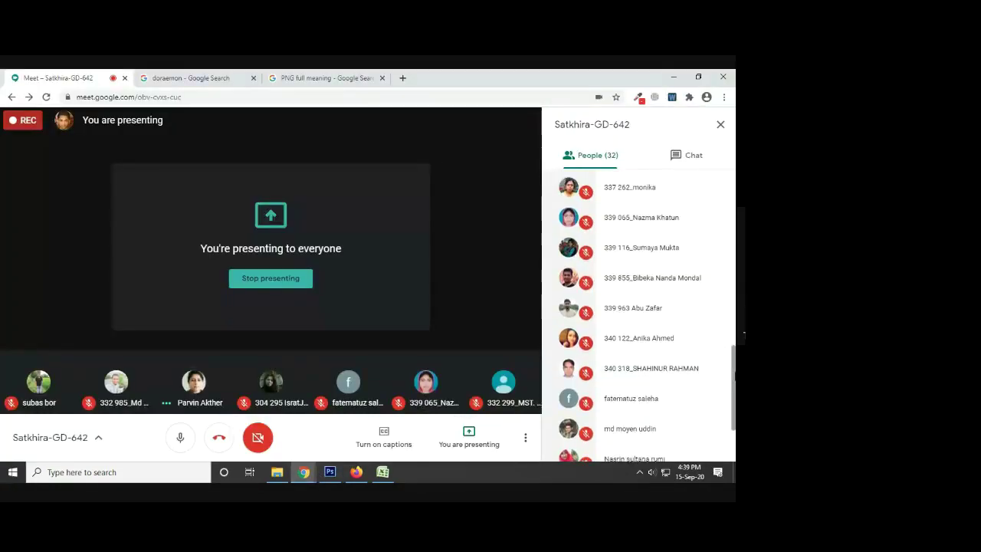
scroll(655, 322, up, 2)
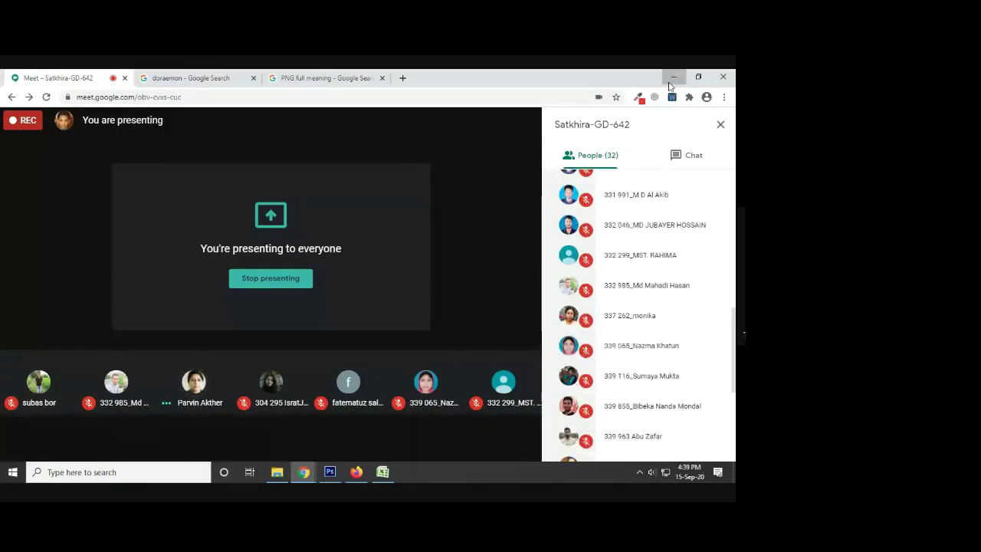
click(673, 76)
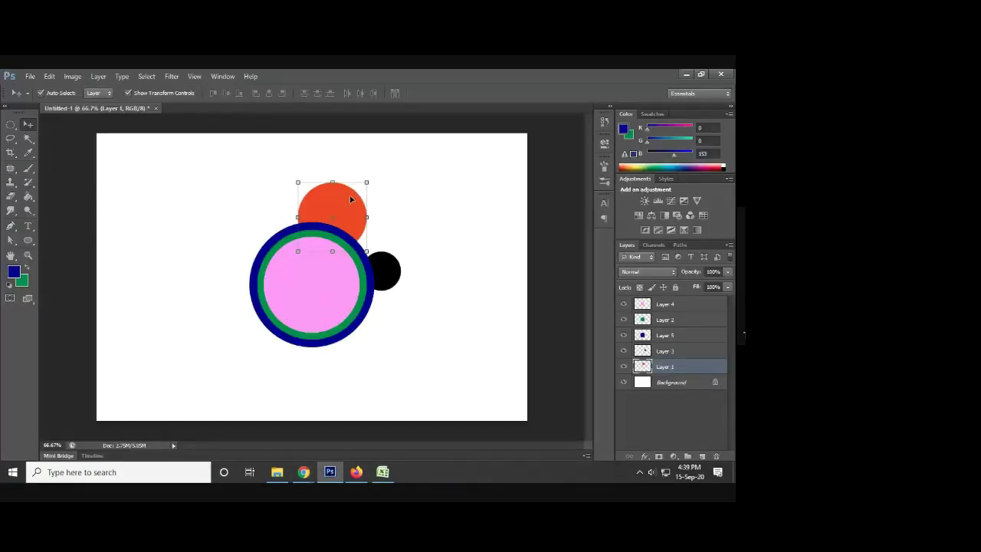
- Raise Layer 1 above Layer 4 so the orange circle sits centred in front of the pink ring
drag(350, 199, 350, 208)
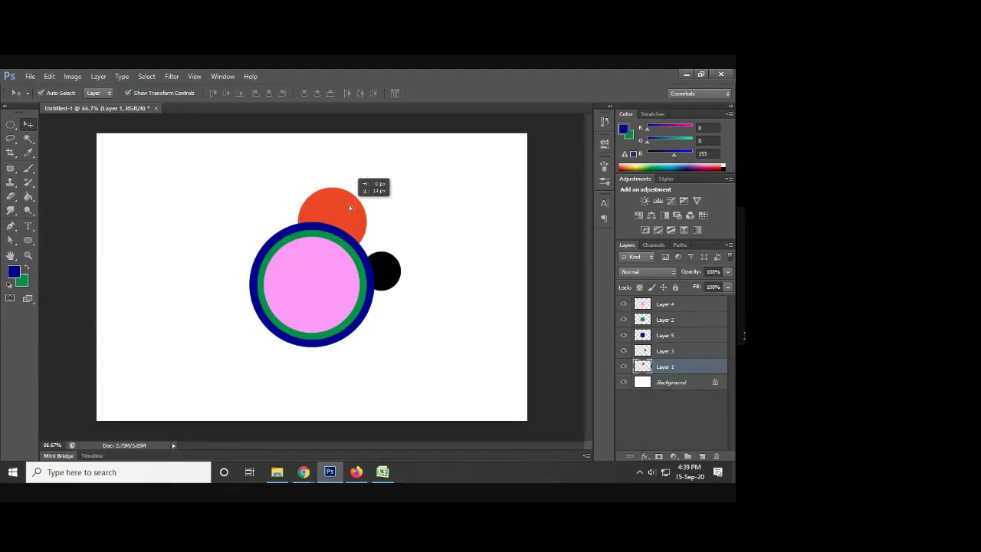
drag(349, 208, 354, 211)
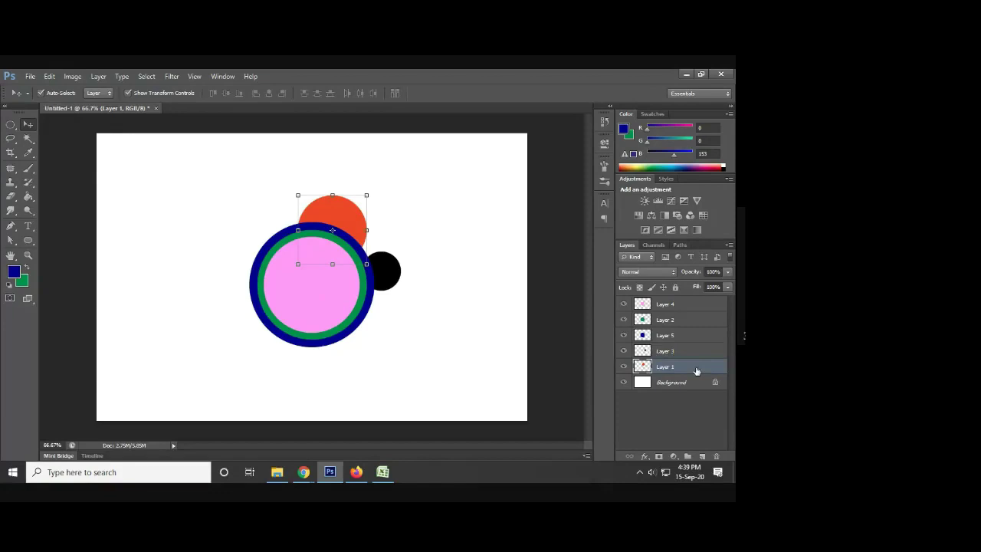
drag(695, 371, 680, 301)
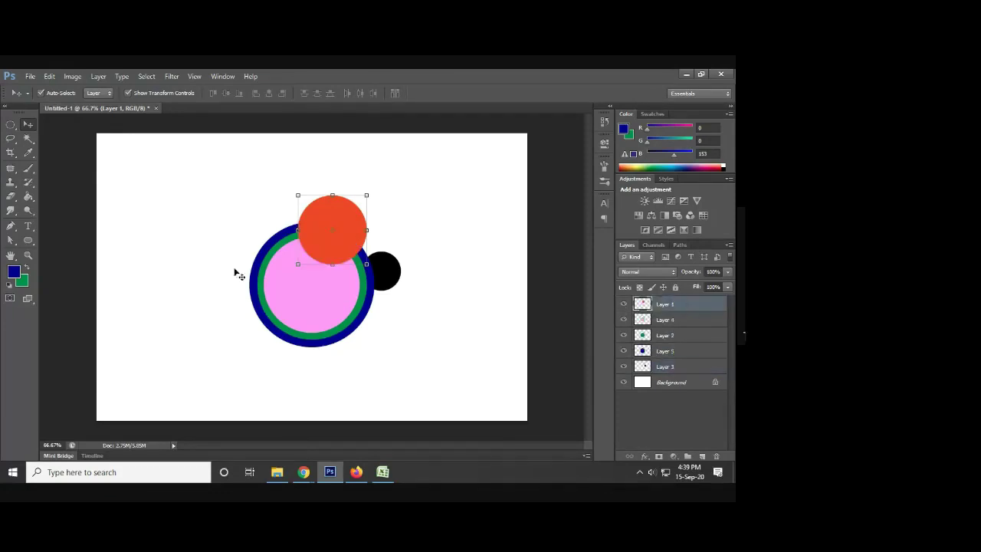
mouse_move(329, 216)
mouse_down()
mouse_move(339, 230)
mouse_move(325, 276)
mouse_up()
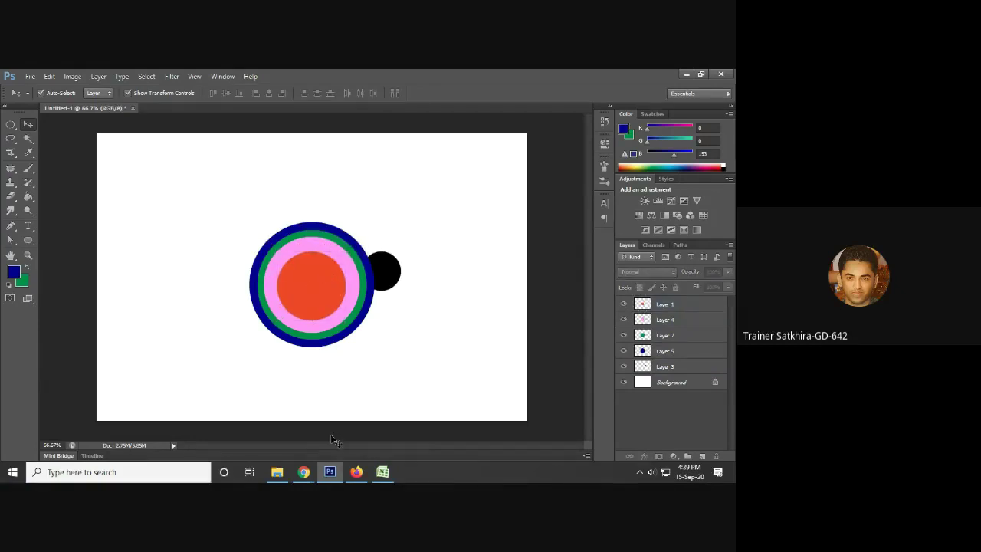
- Put Layer 3 on top, centre the black circle inside the orange ring, and deselect
mouse_move(390, 277)
mouse_down()
mouse_move(408, 263)
mouse_move(348, 214)
mouse_move(396, 210)
mouse_move(370, 247)
mouse_move(391, 272)
mouse_move(288, 288)
mouse_move(398, 234)
mouse_move(393, 254)
mouse_move(405, 253)
mouse_up()
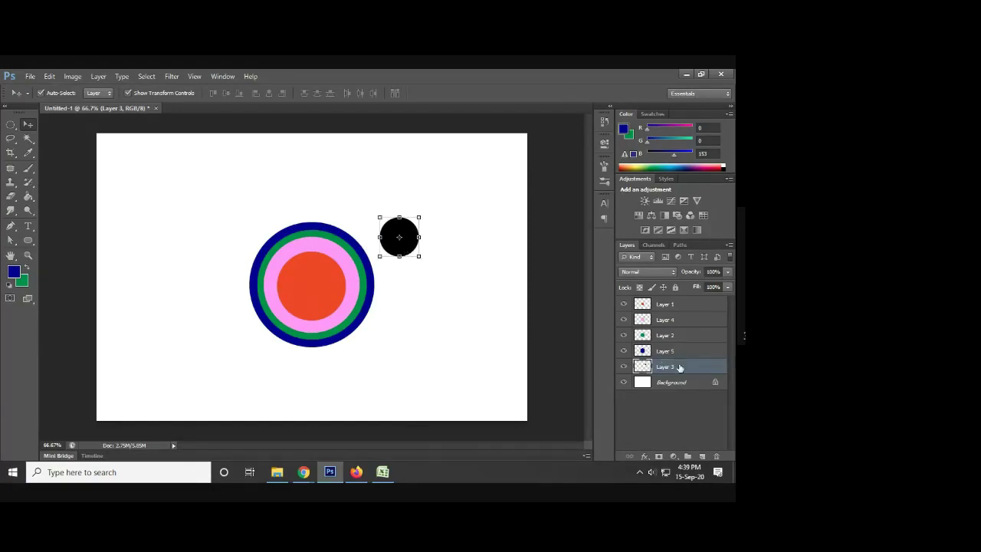
drag(679, 369, 674, 297)
drag(674, 297, 674, 300)
drag(413, 245, 325, 293)
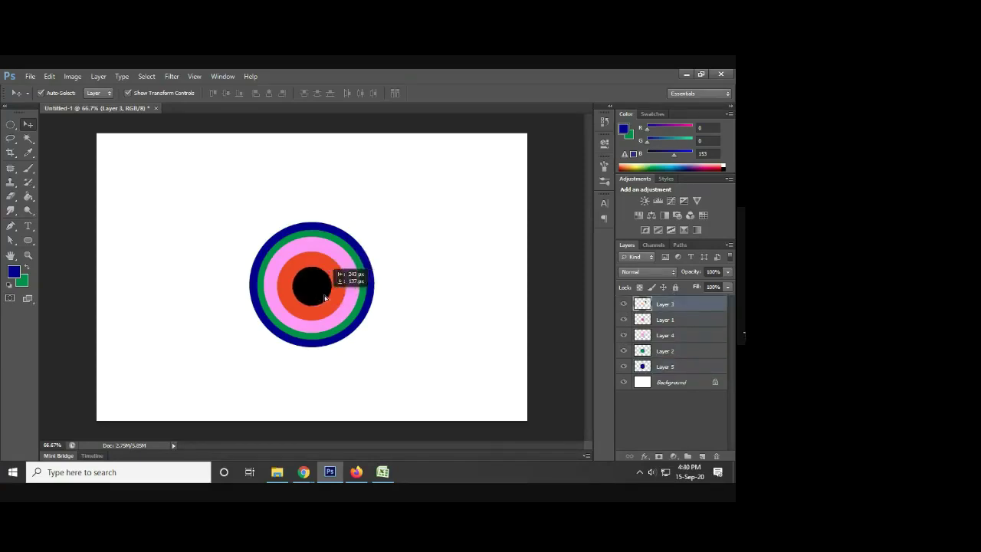
click(462, 326)
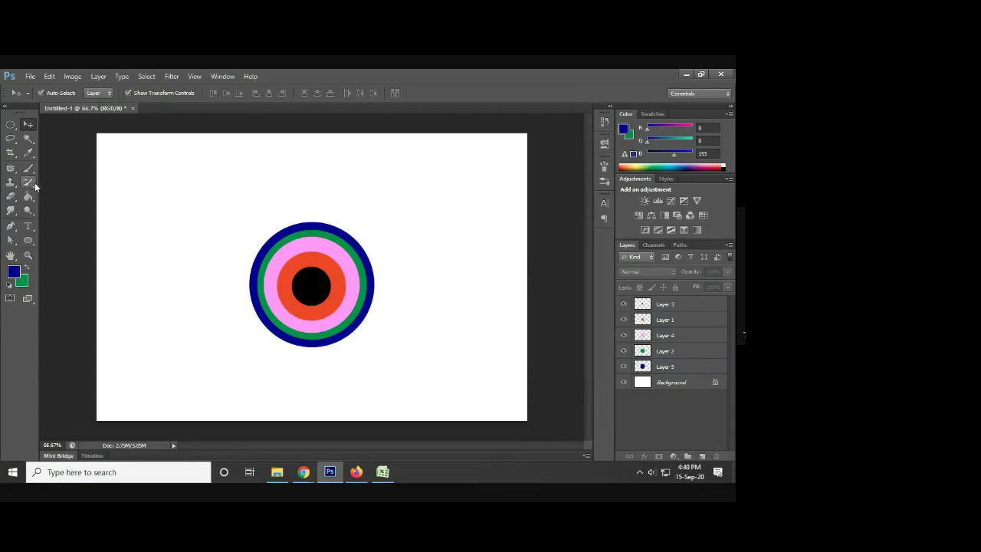
- Enlarge the small S text greatly with Free Transform (Ctrl+T) and commit it
click(29, 226)
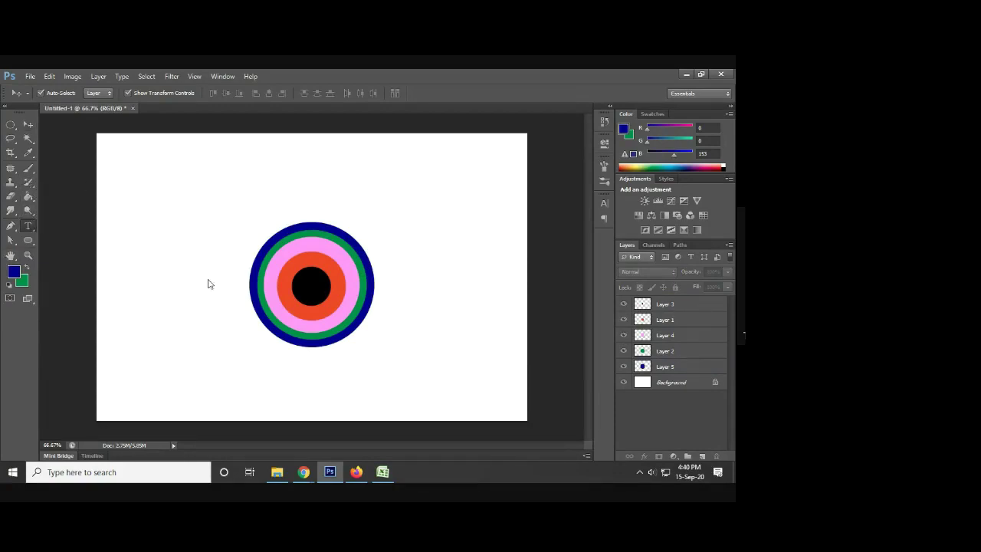
click(170, 270)
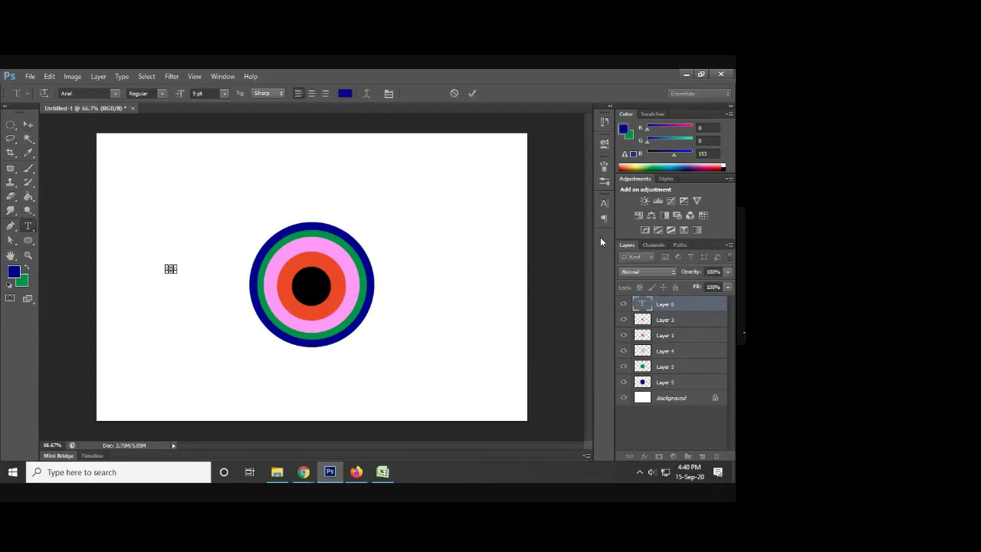
click(454, 92)
click(149, 285)
click(28, 125)
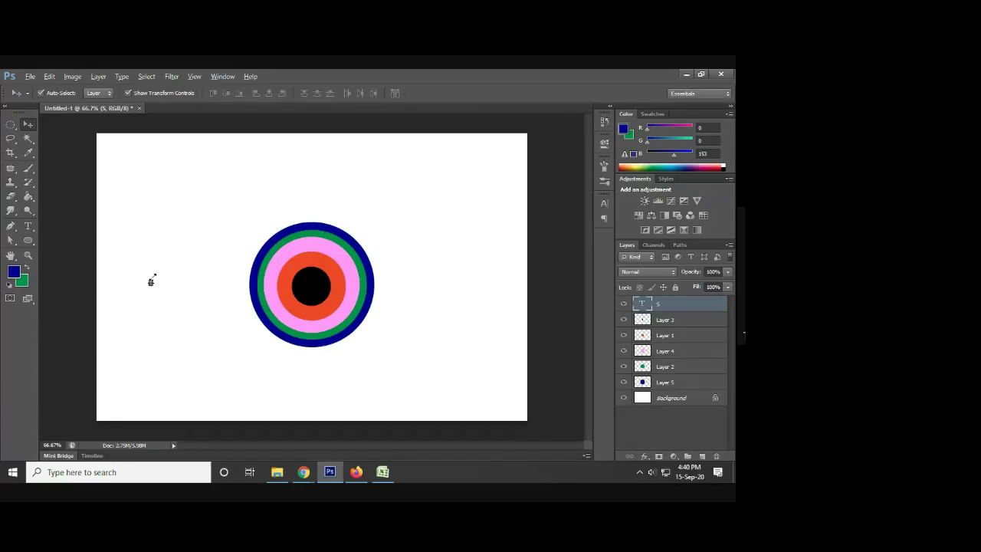
key(ctrl+t)
mouse_move(160, 269)
mouse_down()
mouse_move(195, 228)
mouse_move(175, 241)
mouse_up()
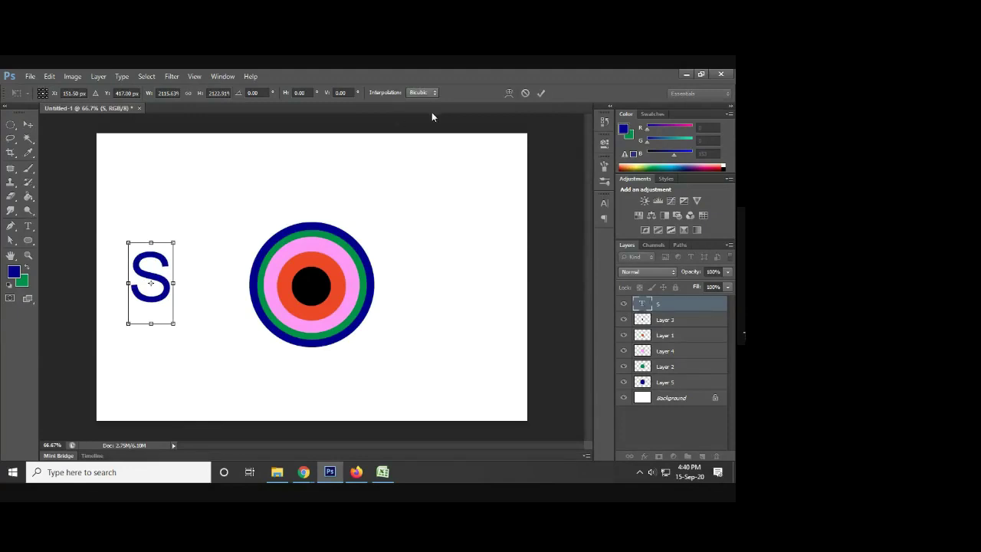
click(541, 93)
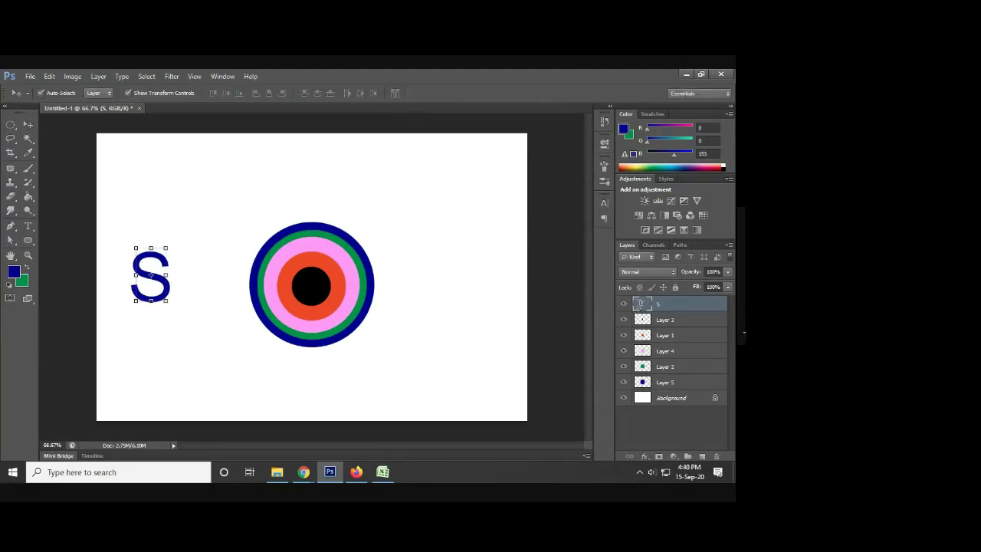
- Select the S text and bring up its colour chooser, previewing white #ffffff
double_click(641, 304)
click(344, 93)
click(429, 120)
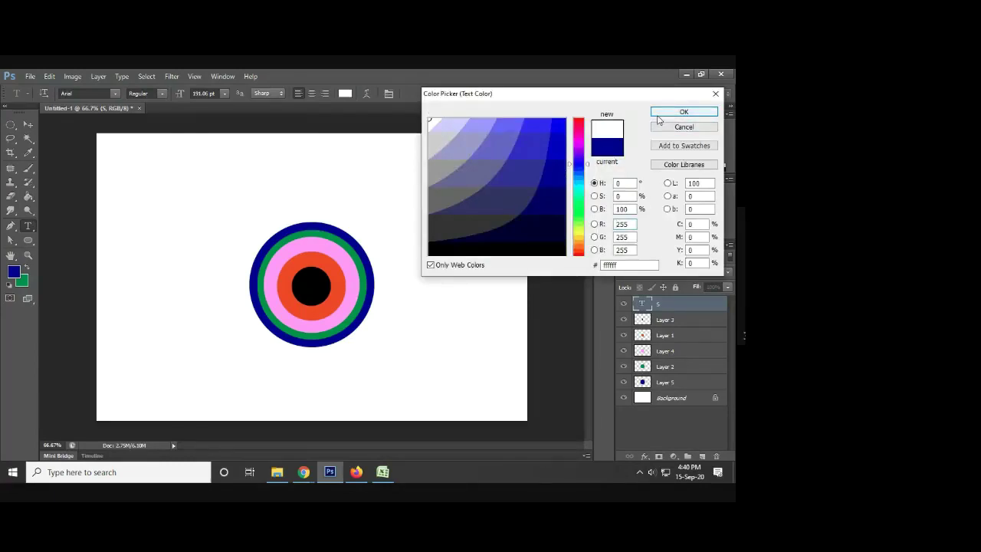
- Set the S text colour to yellow ffff00 and commit the text
click(579, 231)
click(552, 115)
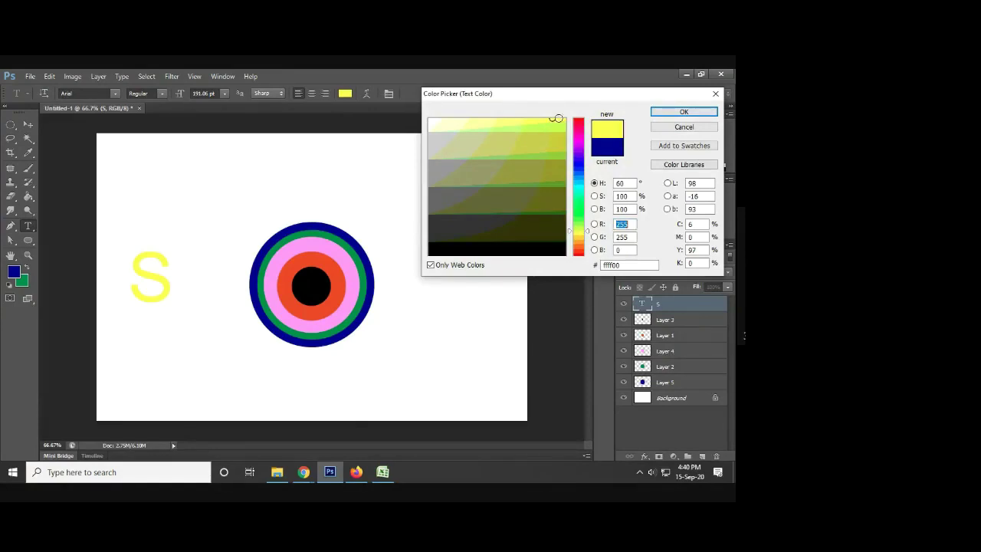
click(683, 112)
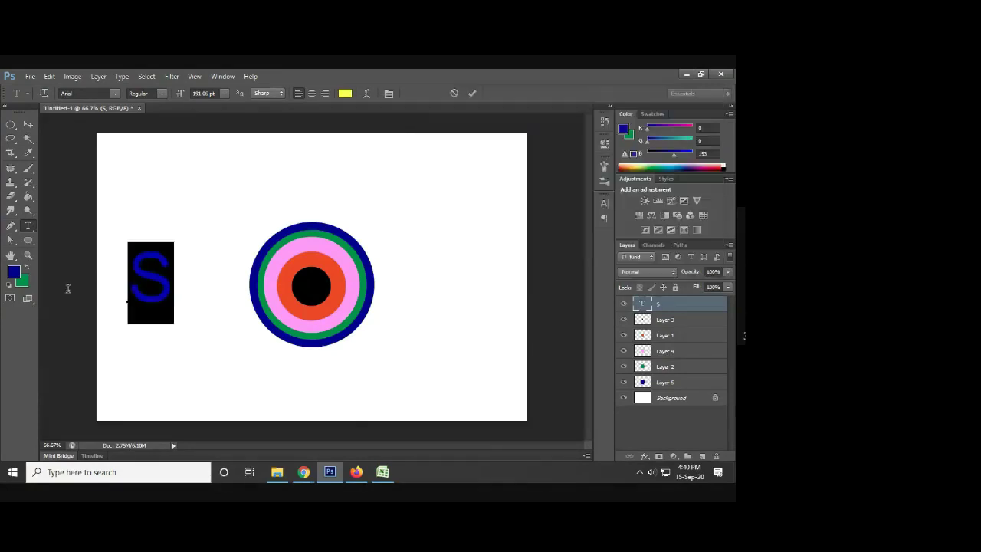
click(472, 93)
- Move the yellow S onto the centre of the concentric circles, cancelling stray scaling
key(v)
drag(158, 262, 314, 274)
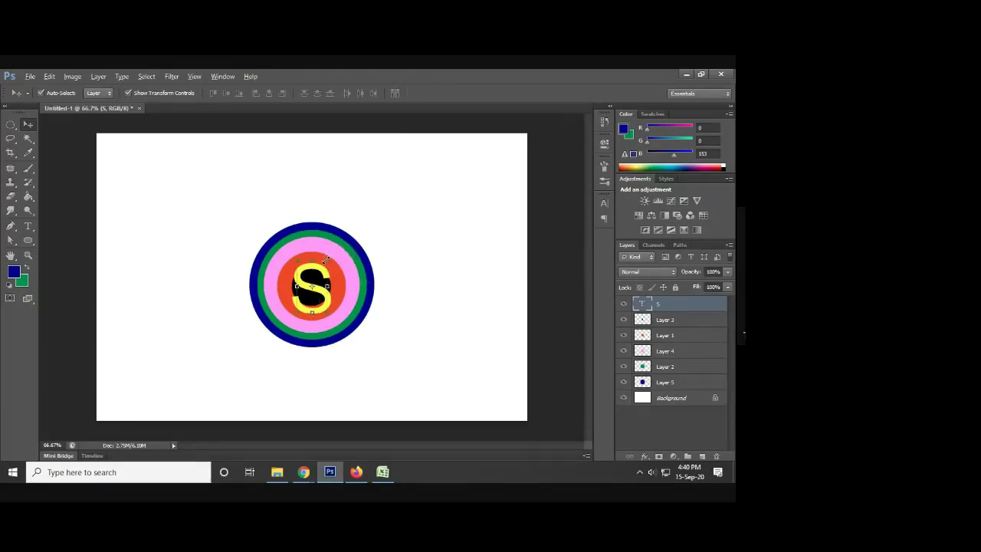
drag(330, 259, 335, 253)
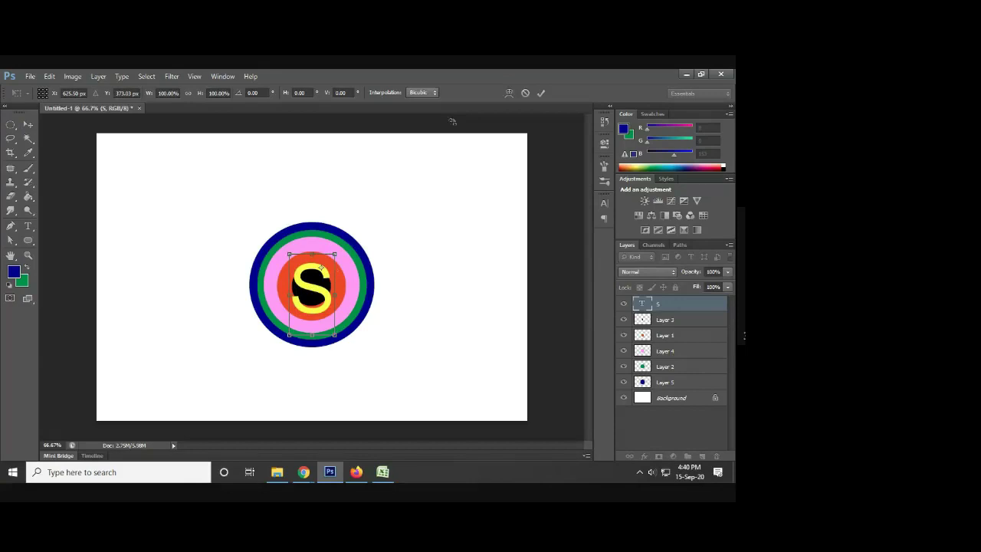
click(524, 94)
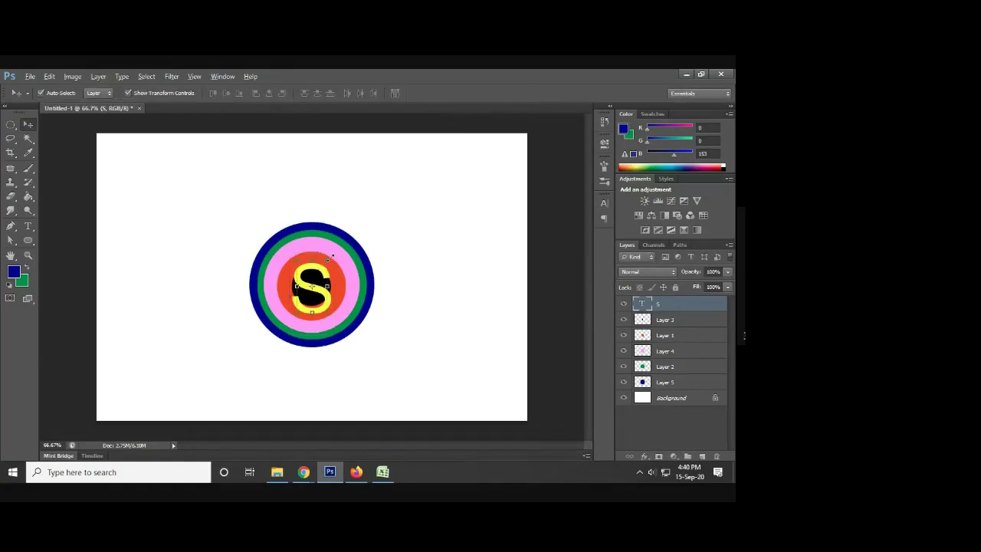
drag(332, 255, 335, 253)
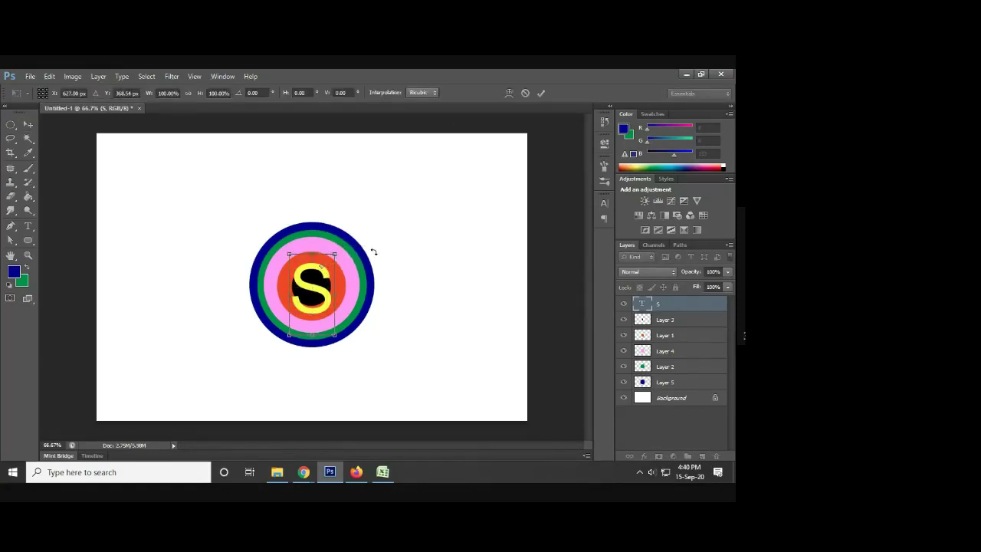
click(524, 93)
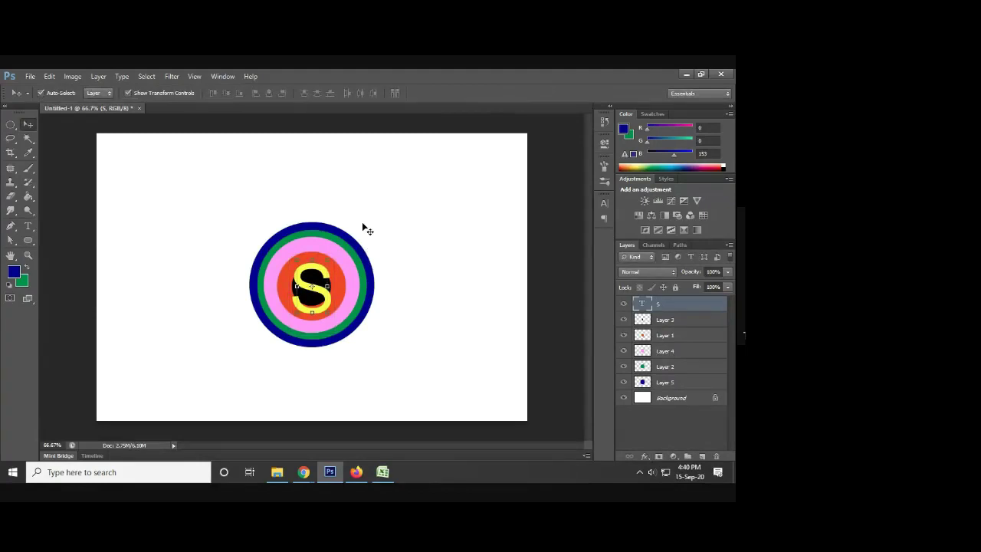
key(ctrl+plus)
key(ctrl+plus)
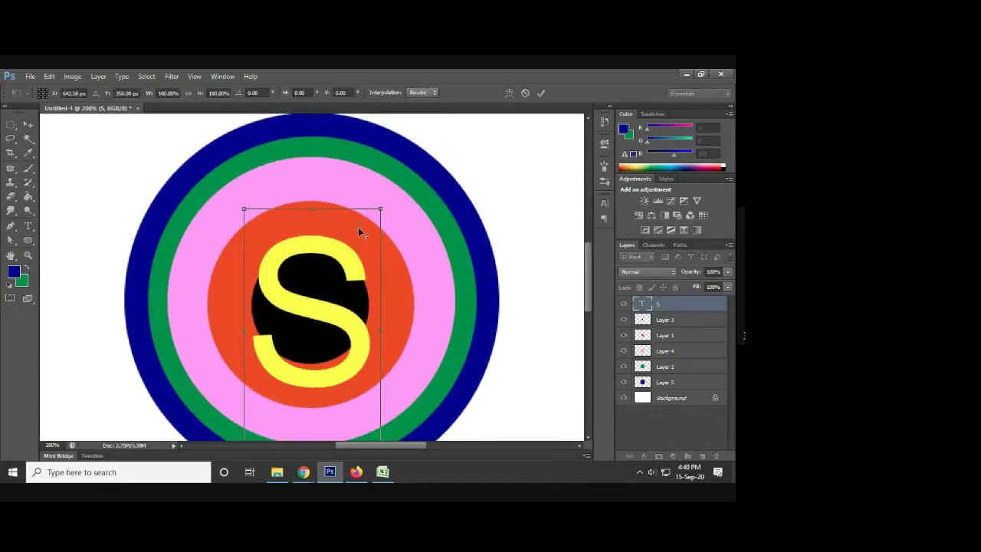
- Uncheck Move tool Auto-Select, commit a slight tweak to the S, and zoom back out
click(526, 92)
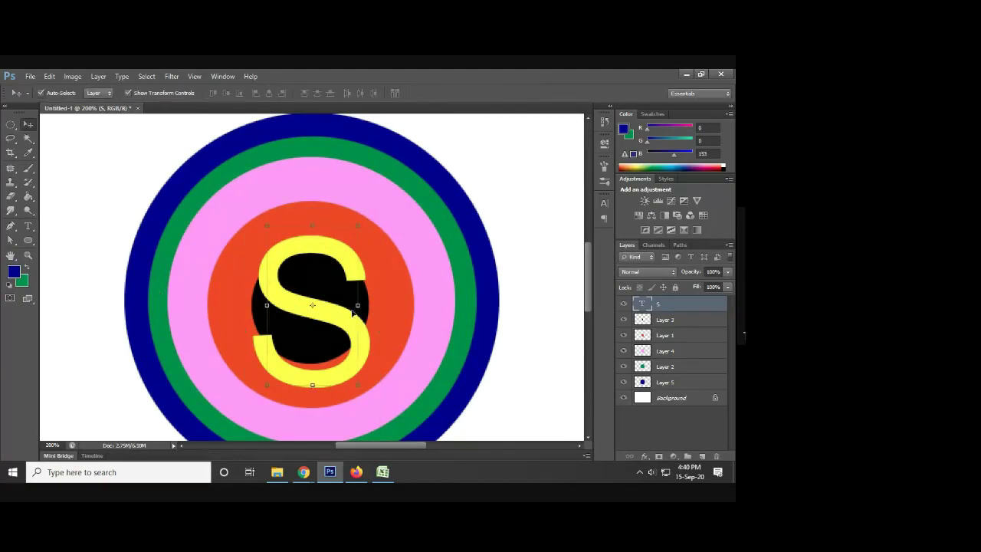
click(41, 93)
drag(356, 227, 357, 226)
click(524, 95)
key(ctrl+minus)
key(ctrl+minus)
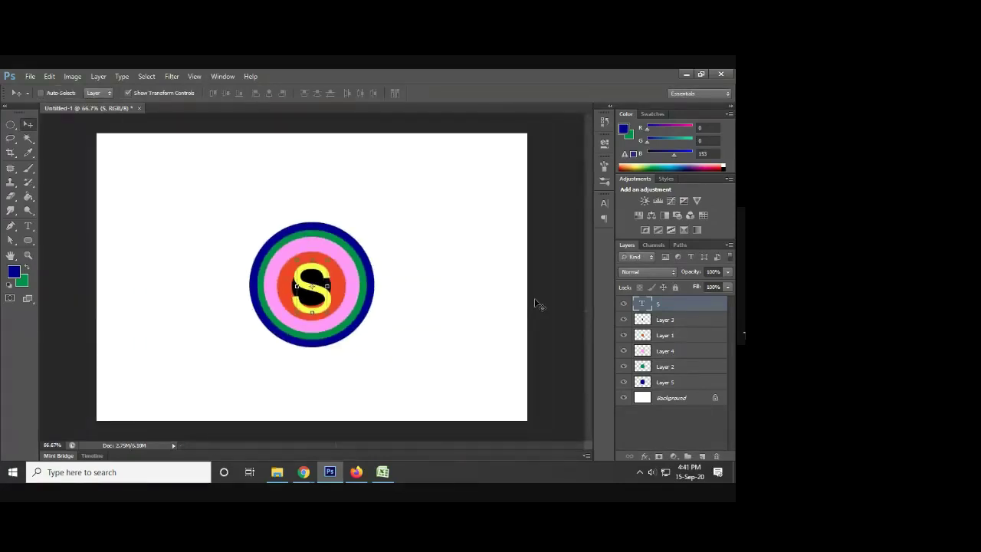
double_click(642, 304)
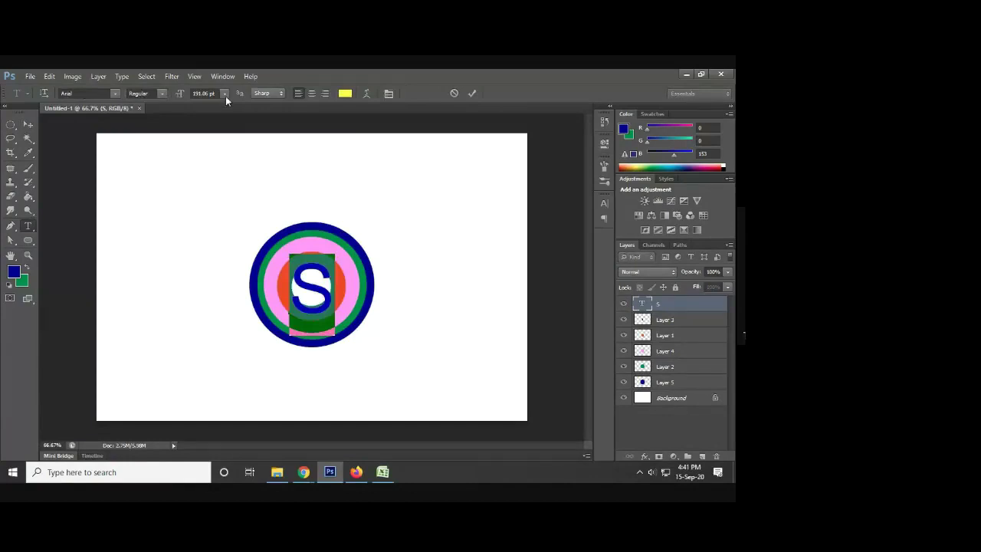
- Reduce the S font size to 60 pt, after trying 18 and 24 pt, and commit
click(225, 94)
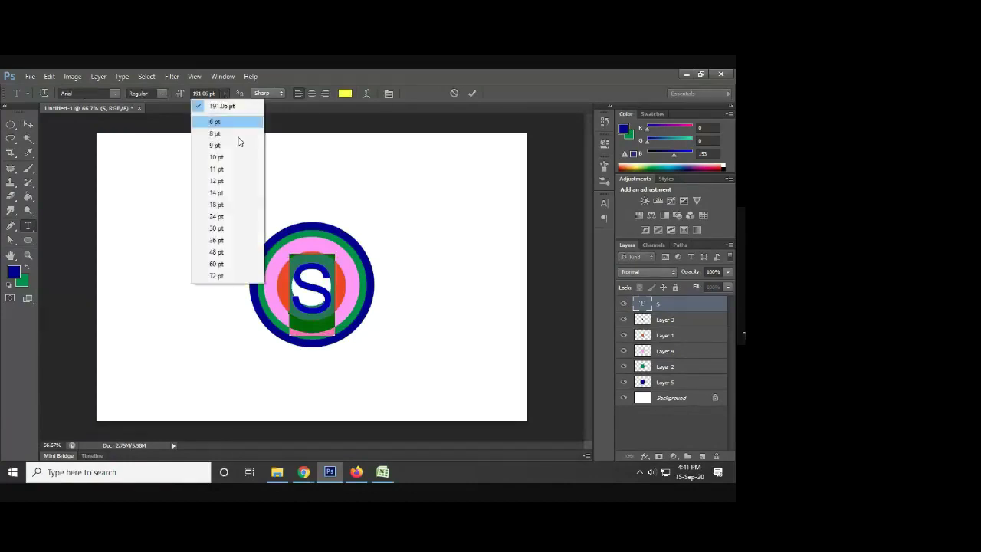
click(232, 206)
click(224, 93)
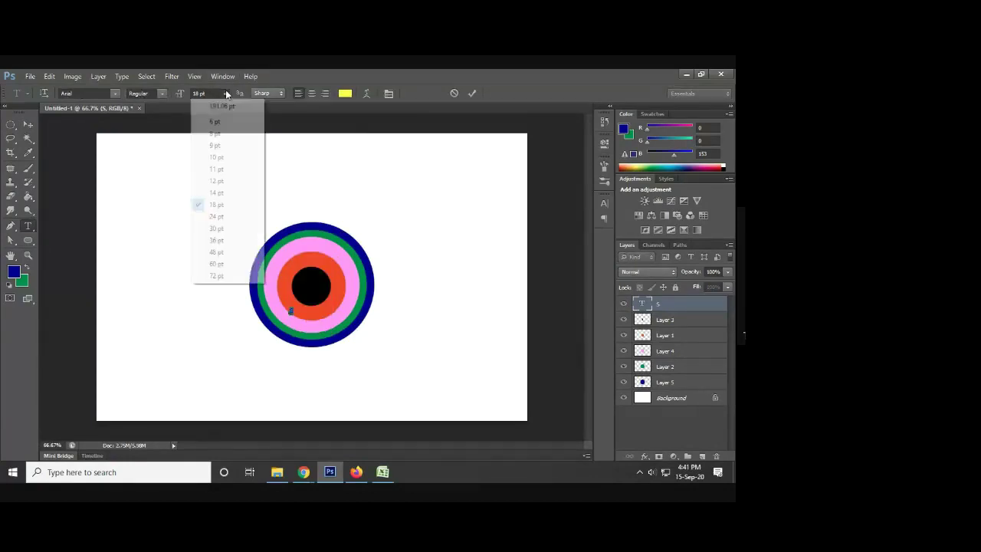
click(217, 218)
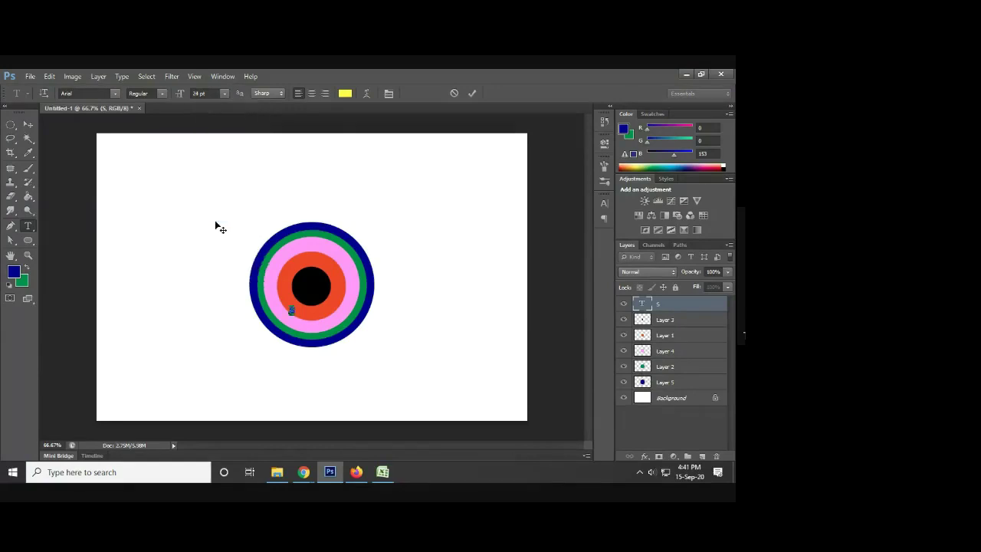
click(224, 94)
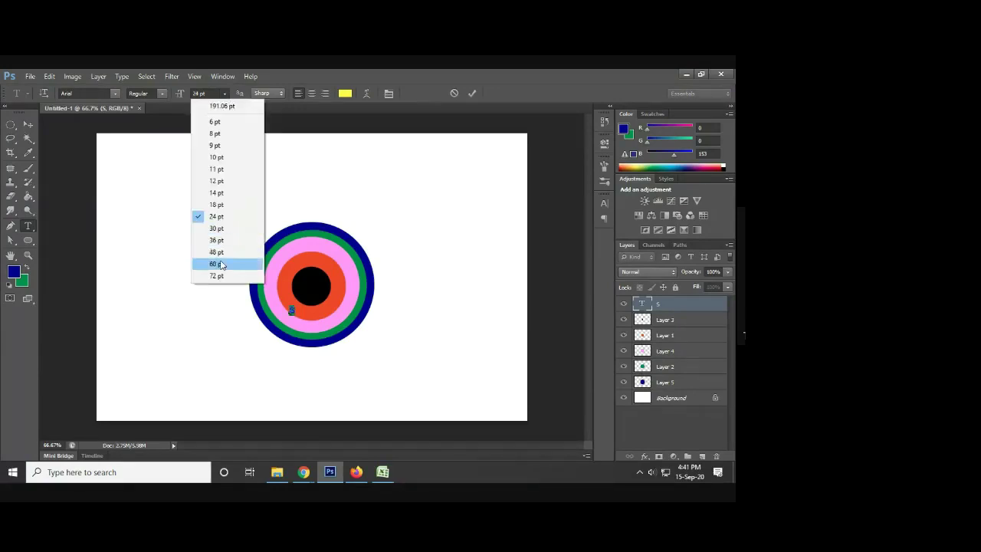
click(221, 263)
click(471, 94)
key(v)
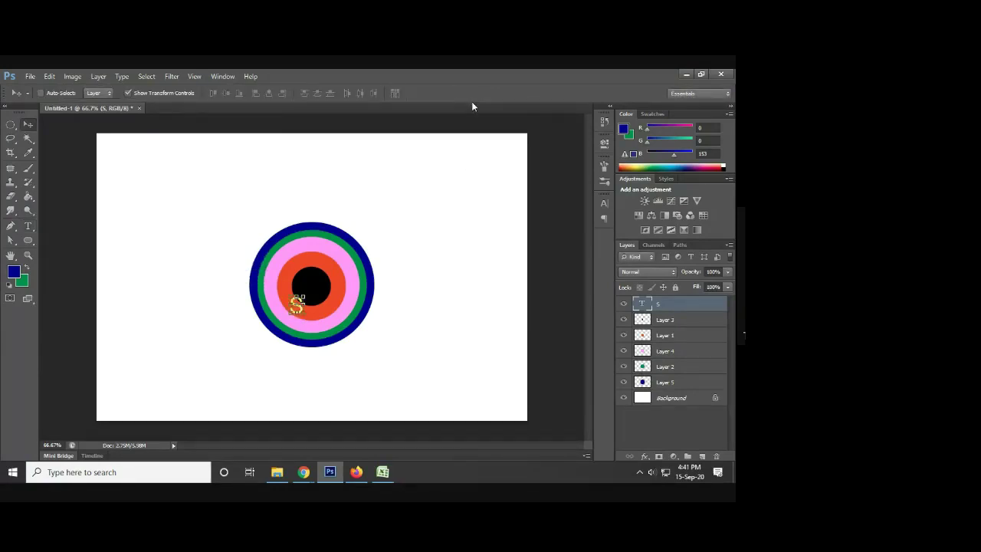
key(ctrl+plus)
key(ctrl+plus)
key(ctrl+plus)
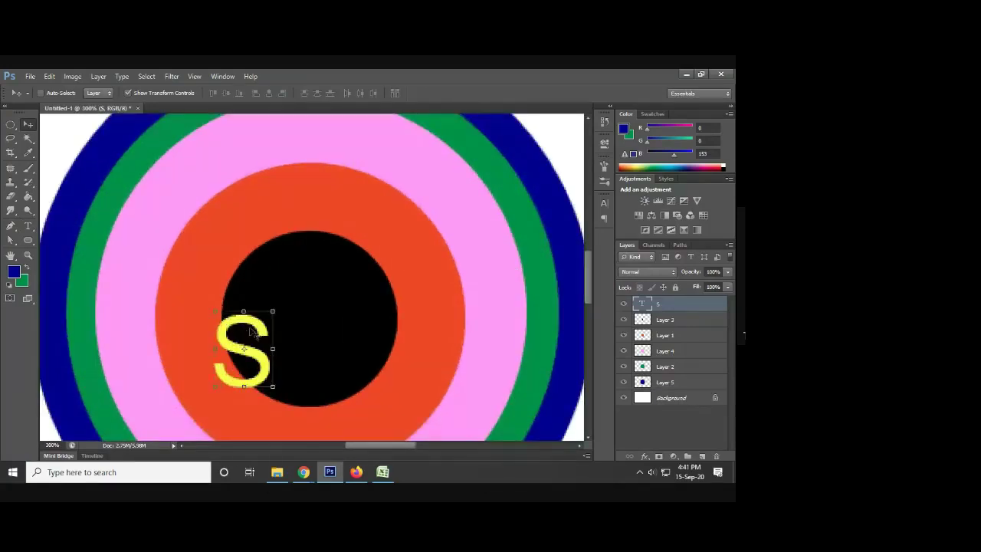
- Drag the yellow S into the centre of the black circle and check it zoomed out
drag(262, 330, 330, 301)
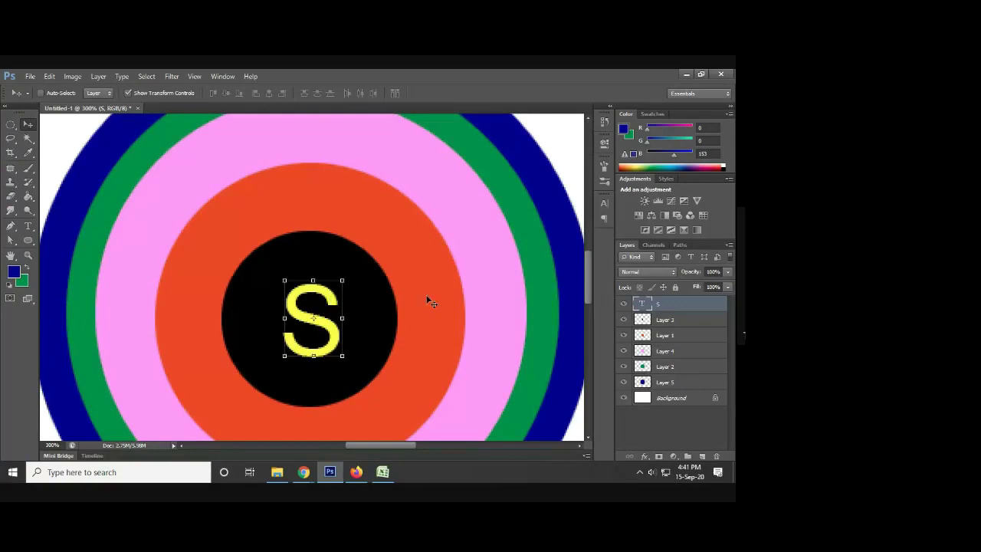
key(ctrl+minus)
key(ctrl+minus)
key(ctrl+minus)
key(ctrl+minus)
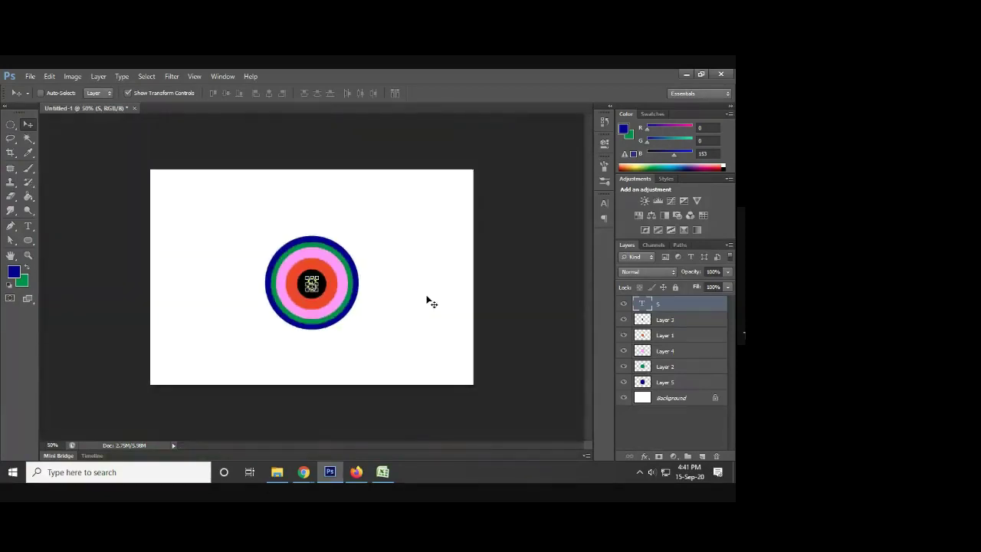
key(ctrl+plus)
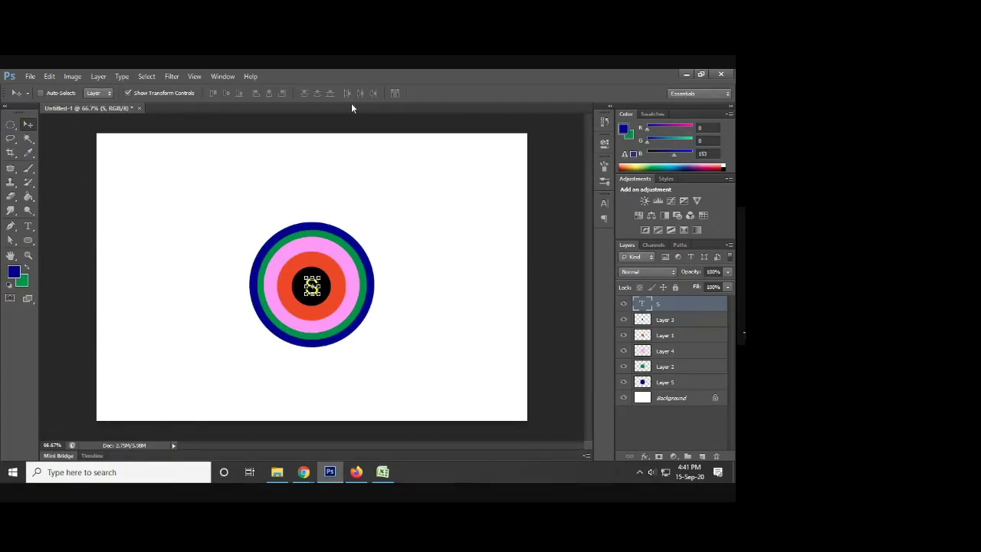
click(11, 124)
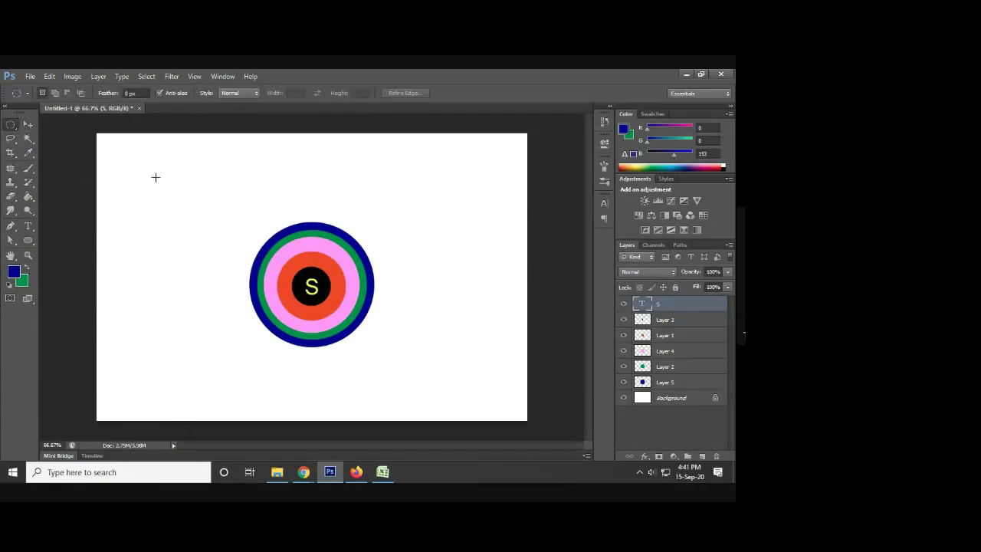